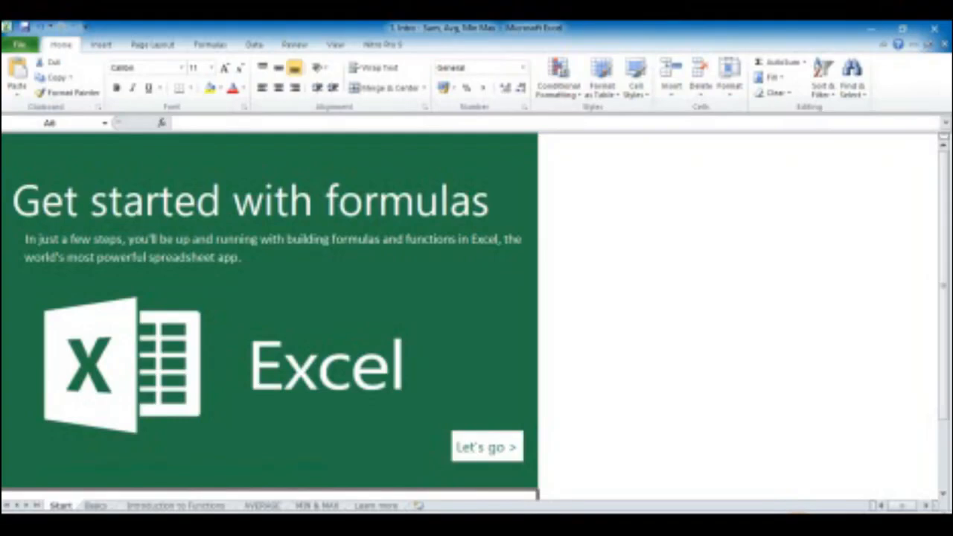
# - Open the Basics sheet from the Start sheet and check the cell reference of empty cell E19
pyautogui.click(480, 449)
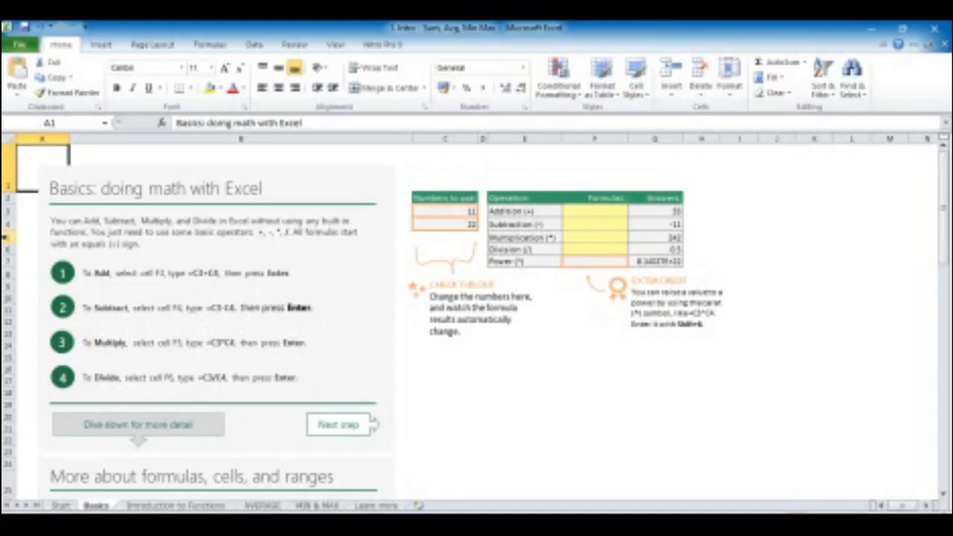
pyautogui.click(646, 309)
pyautogui.click(560, 391)
pyautogui.click(693, 380)
pyautogui.click(607, 404)
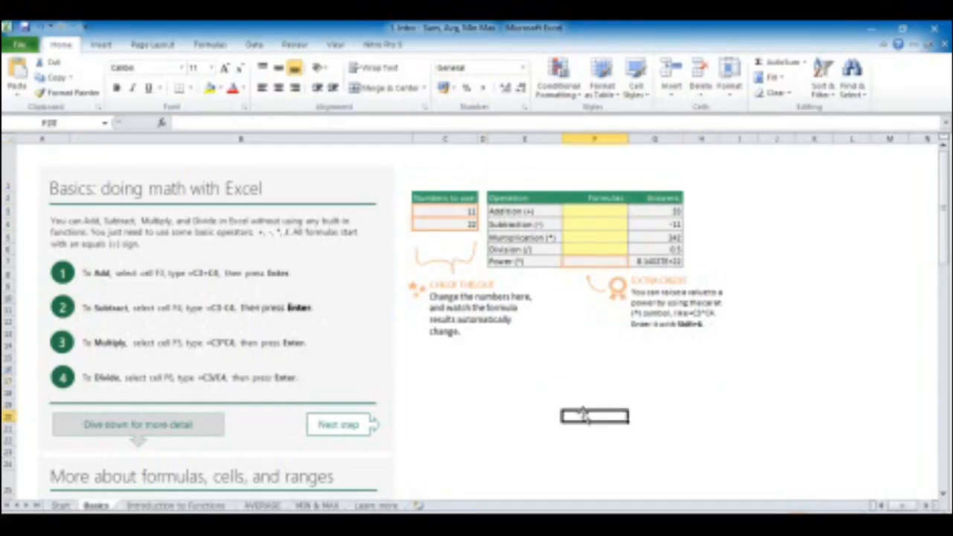
pyautogui.click(499, 404)
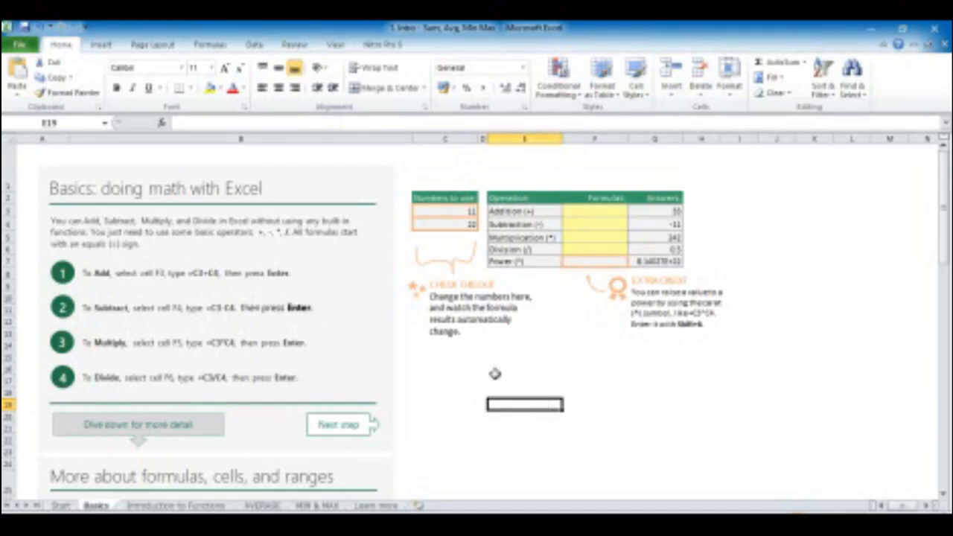
pyautogui.click(56, 123)
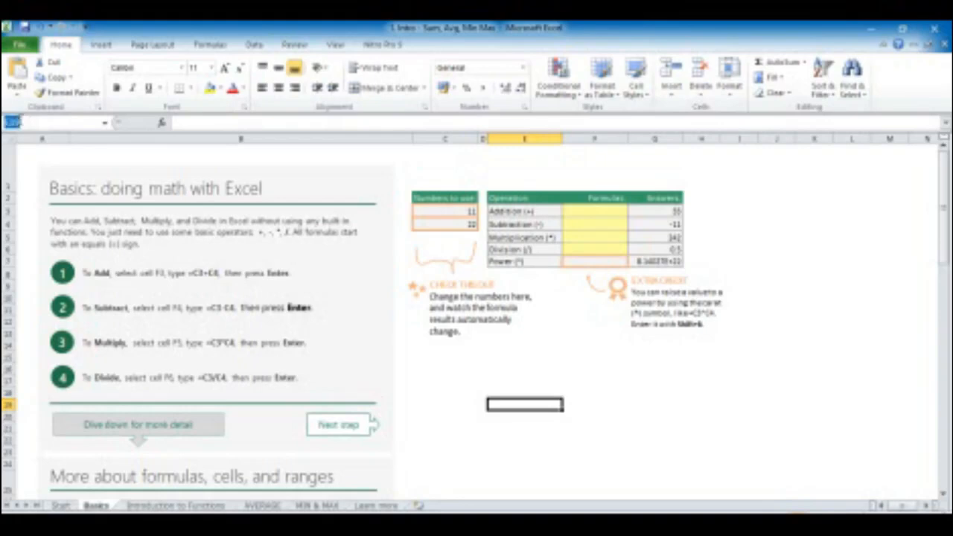
pyautogui.click(520, 405)
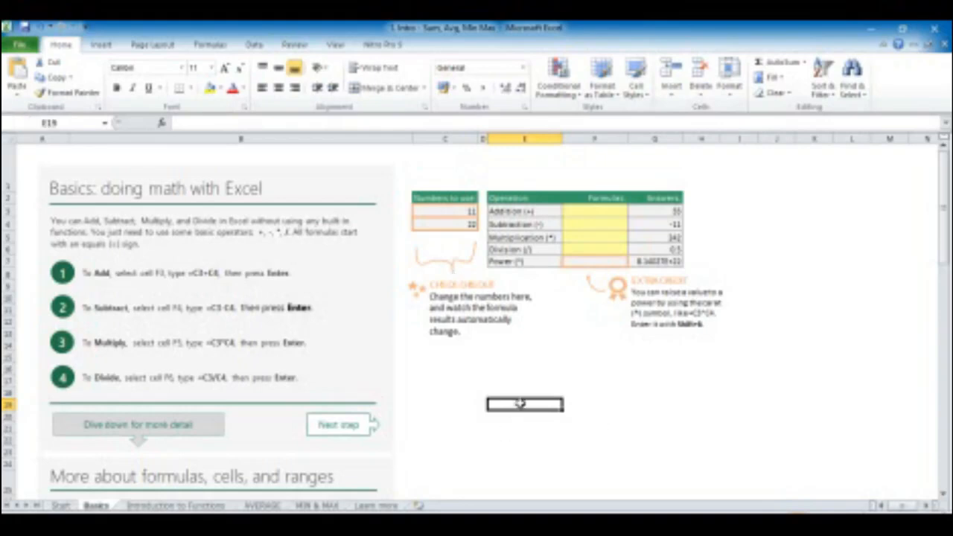
# - Enter the constant formula =11+22 in cell F3, the Formulas cell of the Addition row
pyautogui.click(601, 212)
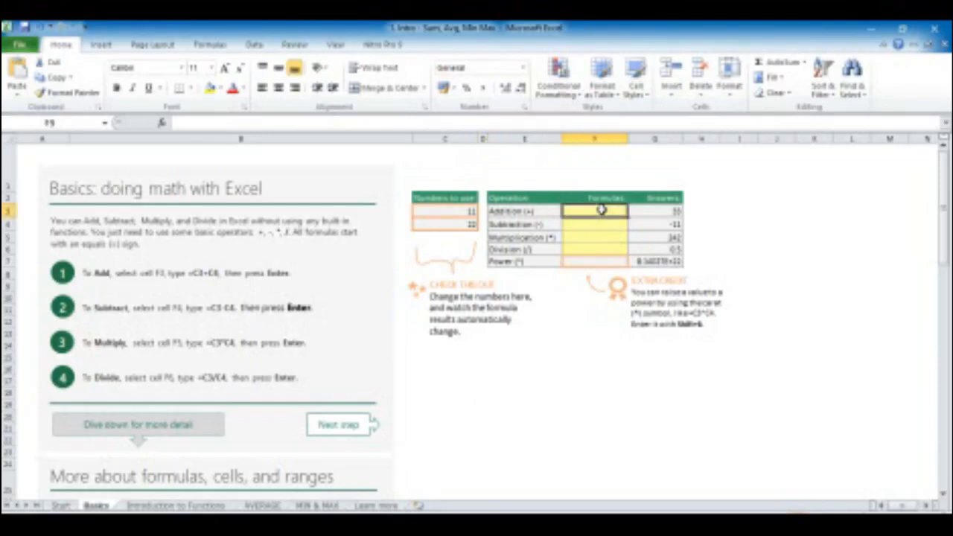
pyautogui.click(469, 211)
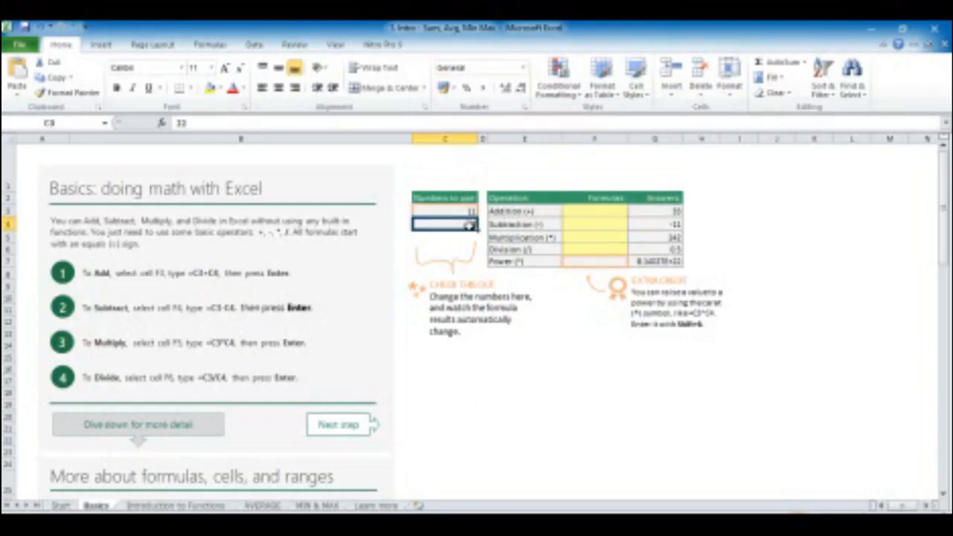
pyautogui.click(605, 211)
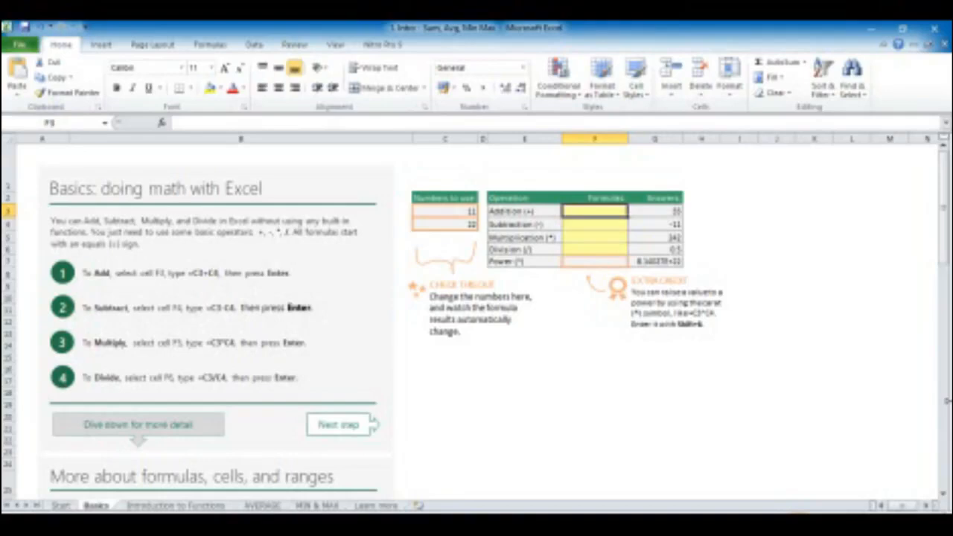
pyautogui.write('=')
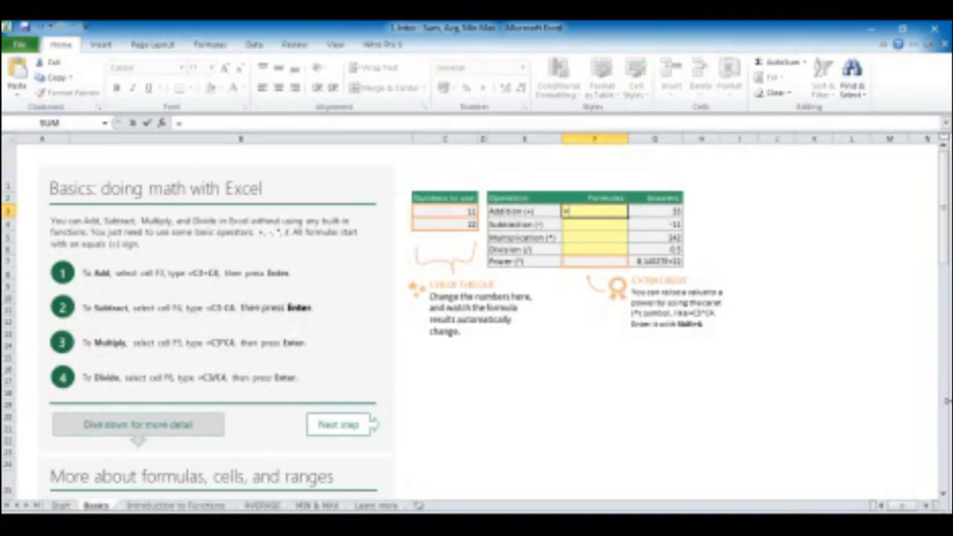
pyautogui.write('C3+C4')
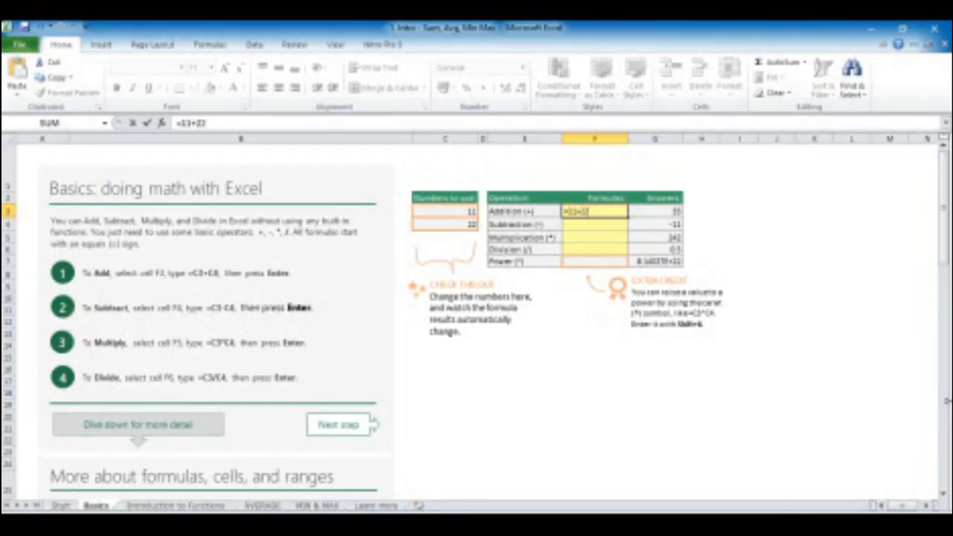
pyautogui.press('Return')
pyautogui.press('Up')
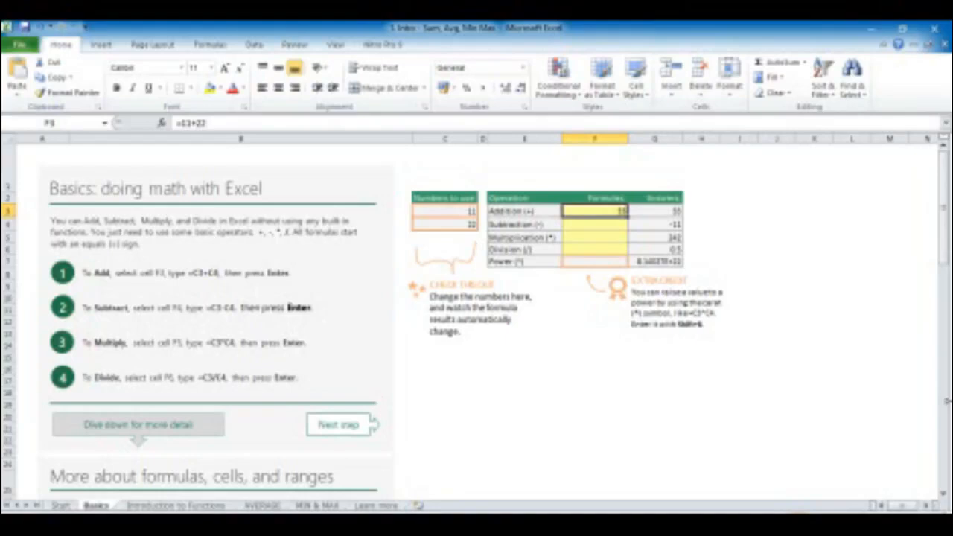
# - Inspect the formula text of cell F3 in edit mode, leaving the formula as it is
pyautogui.press('F2')
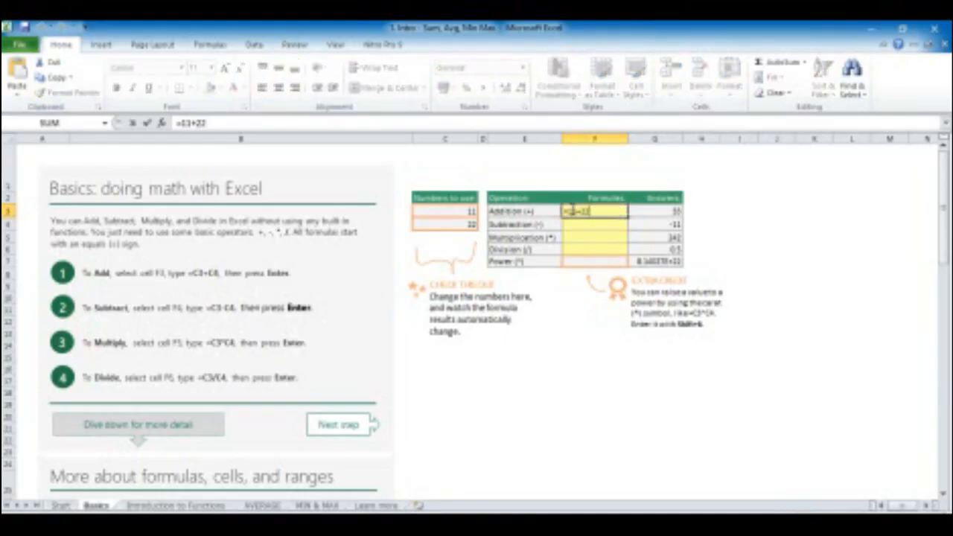
pyautogui.moveTo(214, 123); pyautogui.dragTo(174, 123)
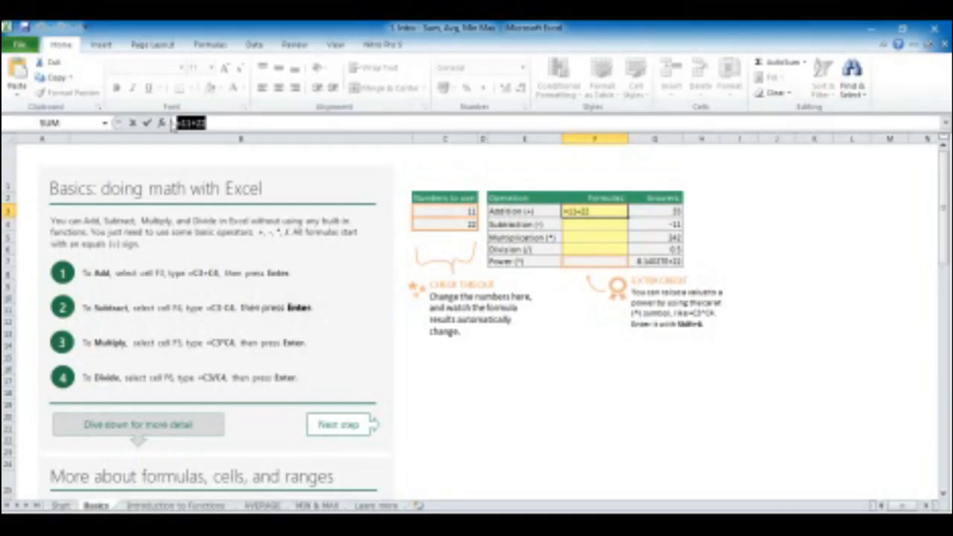
pyautogui.click(600, 210)
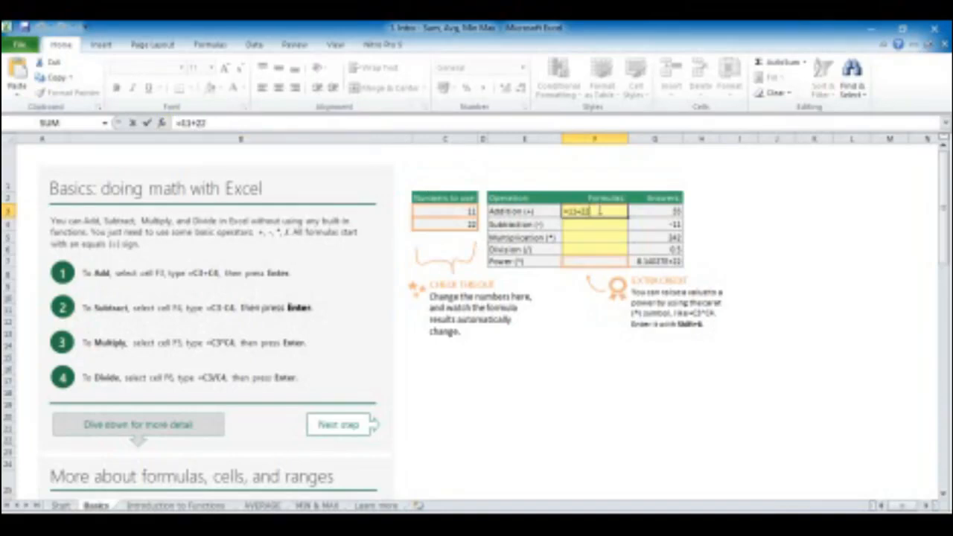
pyautogui.press('Return')
# - Set the numbers to use to 23 in cell C3 and 43 in cell C4
pyautogui.press('Up')
pyautogui.press('Left')
pyautogui.press('Left')
pyautogui.press('Left')
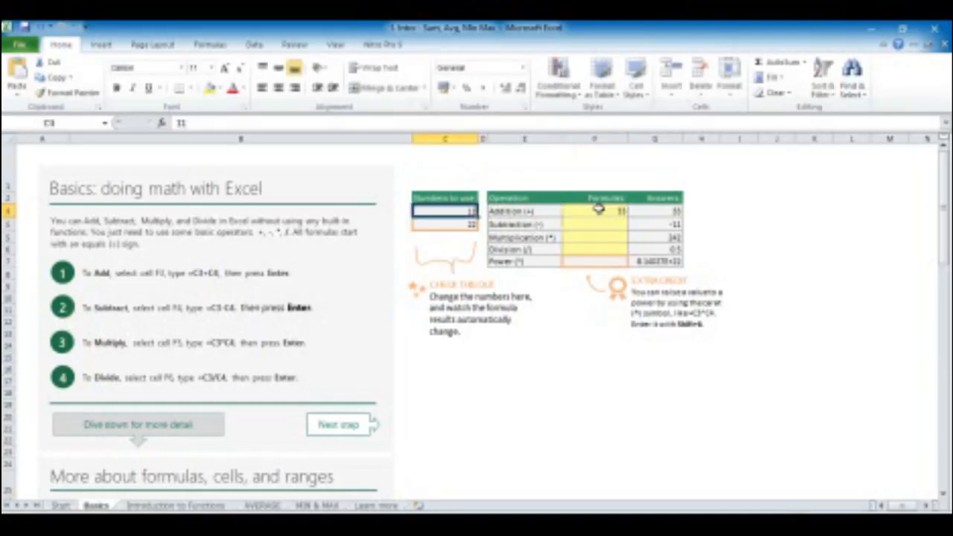
pyautogui.write('23')
pyautogui.press('Return')
pyautogui.write('65')
pyautogui.press('Return')
# - Replace the addition formula in F3 with the cell-reference formula =C3+C4
pyautogui.press('Up')
pyautogui.press('Right')
pyautogui.press('Right')
pyautogui.press('Right')
pyautogui.press('Up')
pyautogui.press('Up')
pyautogui.press('Down')
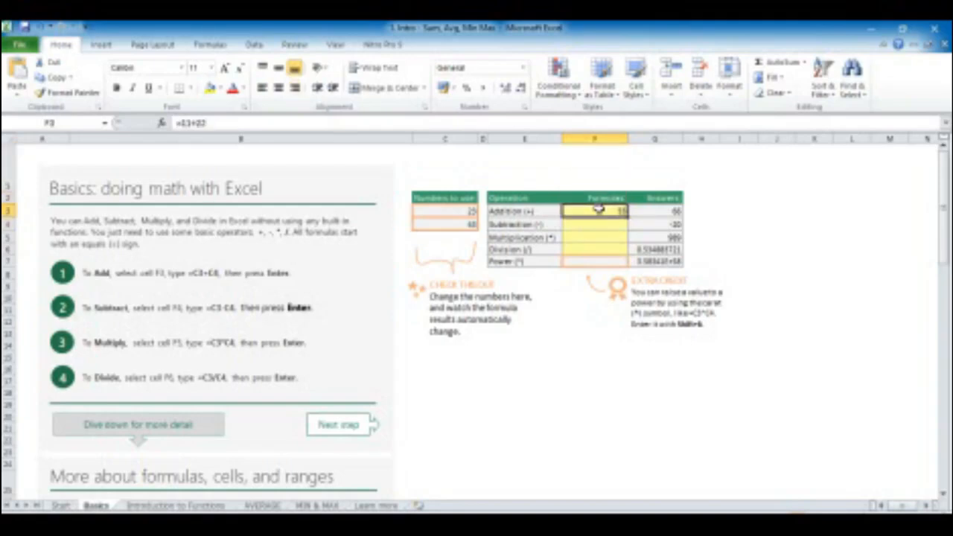
pyautogui.write('=')
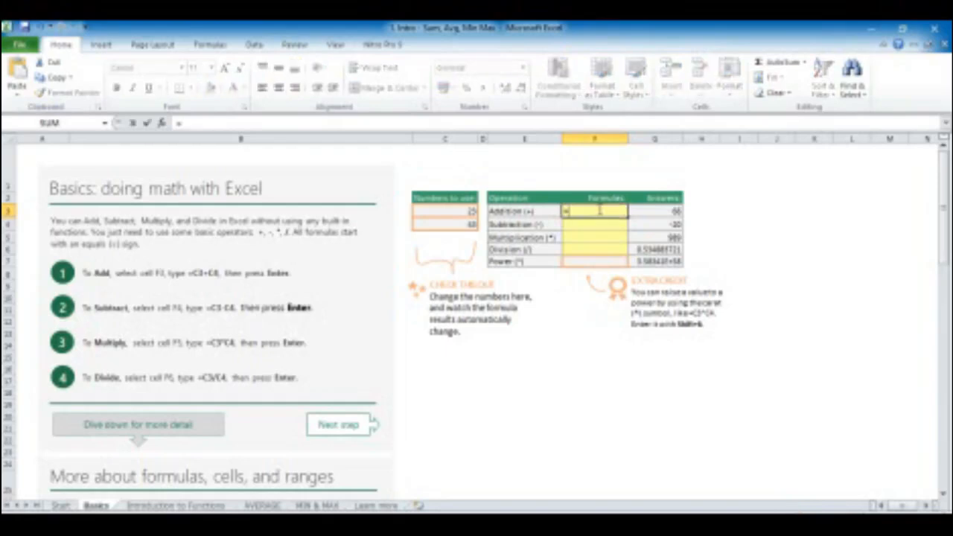
pyautogui.click(438, 212)
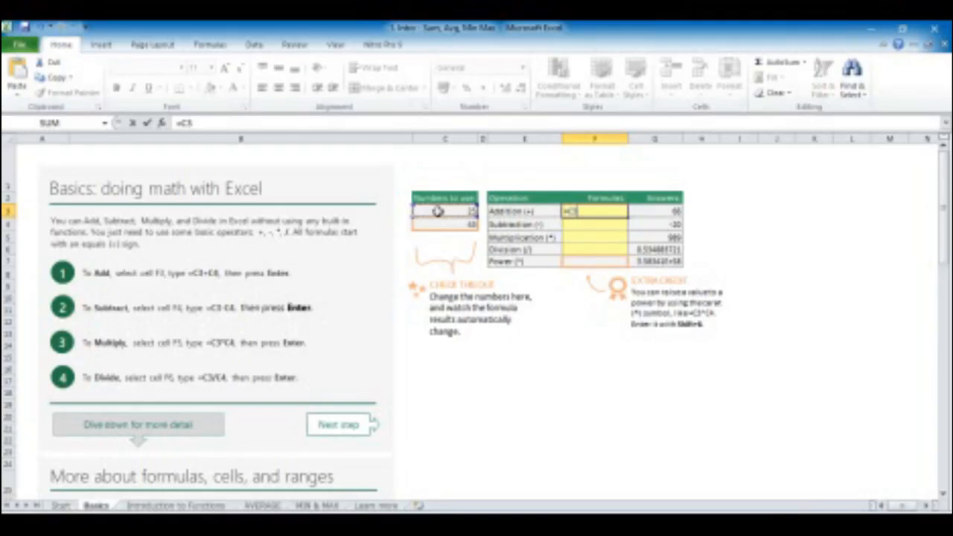
pyautogui.write('+')
pyautogui.click(457, 225)
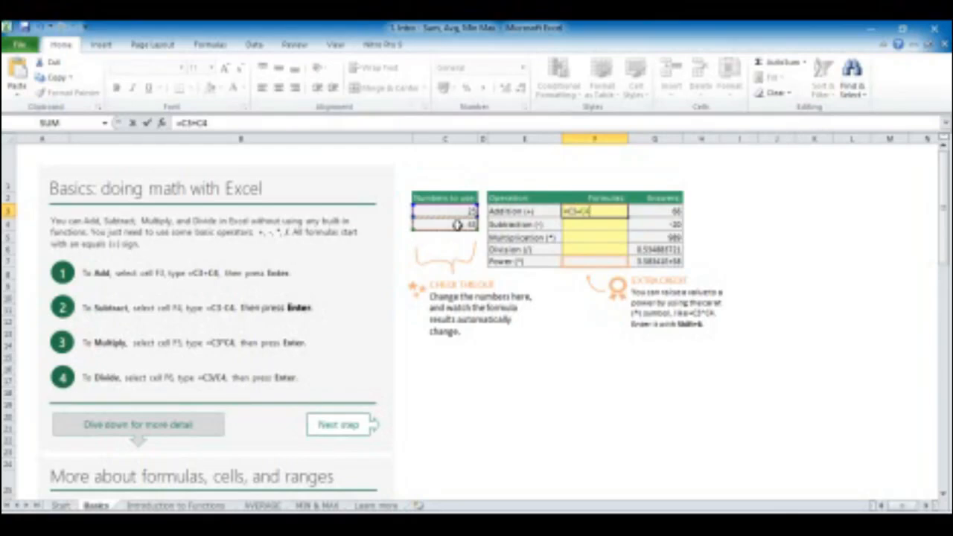
pyautogui.press('Return')
pyautogui.press('Up')
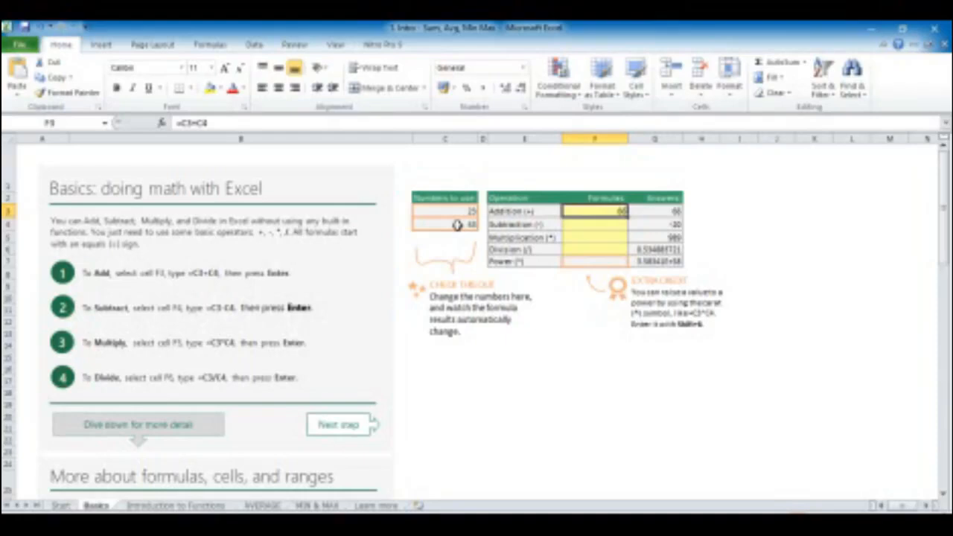
# - Set cell C3 to 40 and compare the result in F3 with the answer beside it
pyautogui.press('Left')
pyautogui.press('Left')
pyautogui.press('Left')
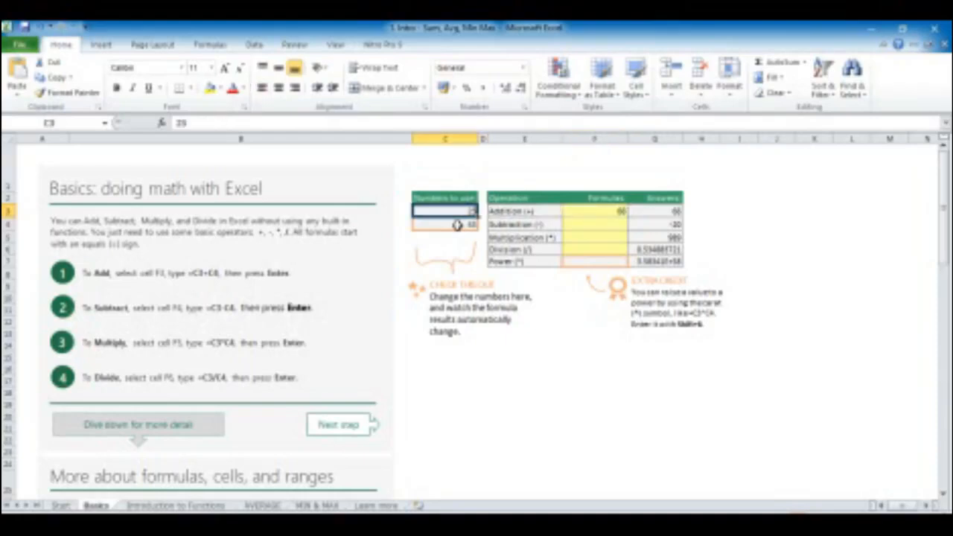
pyautogui.write('40')
pyautogui.press('Return')
pyautogui.press('Up')
pyautogui.press('Right')
pyautogui.press('Right')
pyautogui.press('Right')
pyautogui.press('Right')
pyautogui.press('Left')
pyautogui.press('Left')
pyautogui.press('Right')
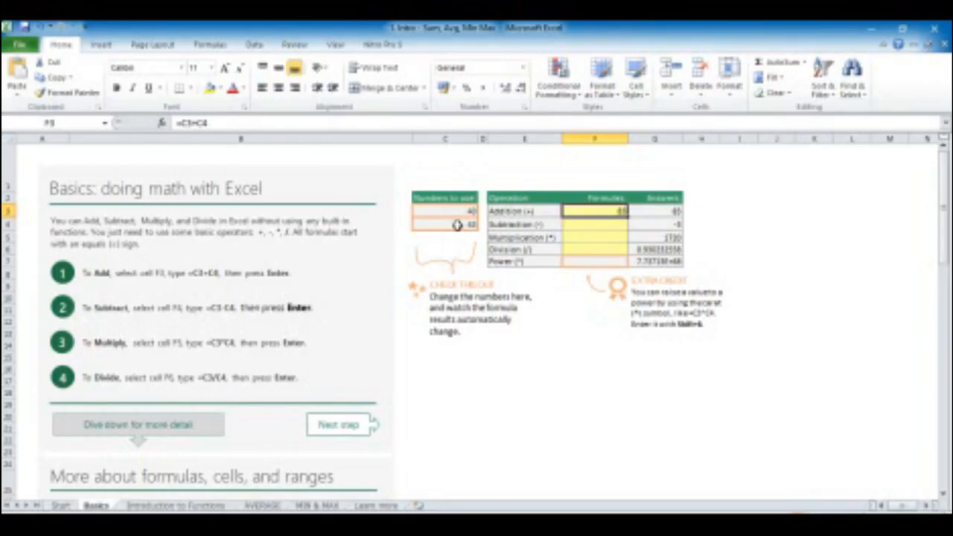
# - Start a new formula in F3 with =sum and look through the suggested SUM-type functions and their descriptions
pyautogui.write('=')
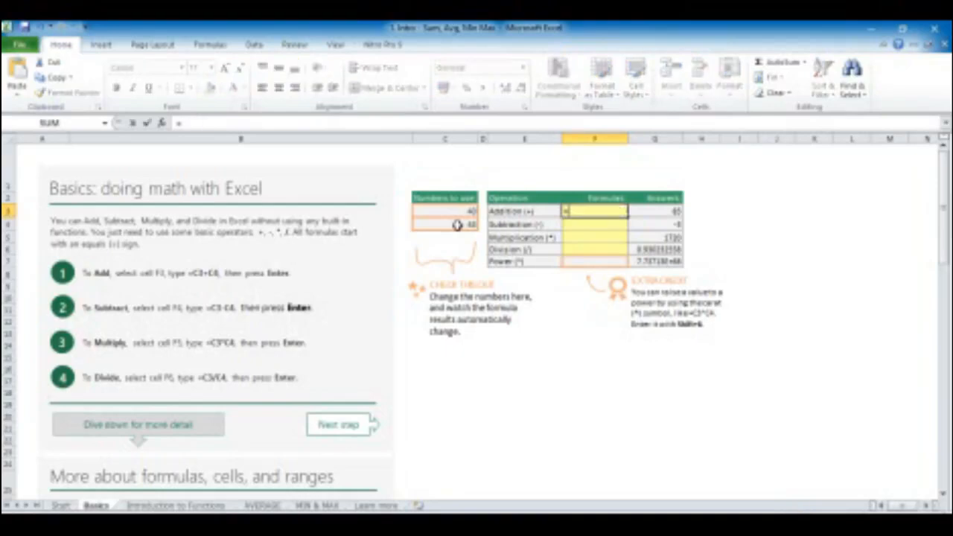
pyautogui.write('sum')
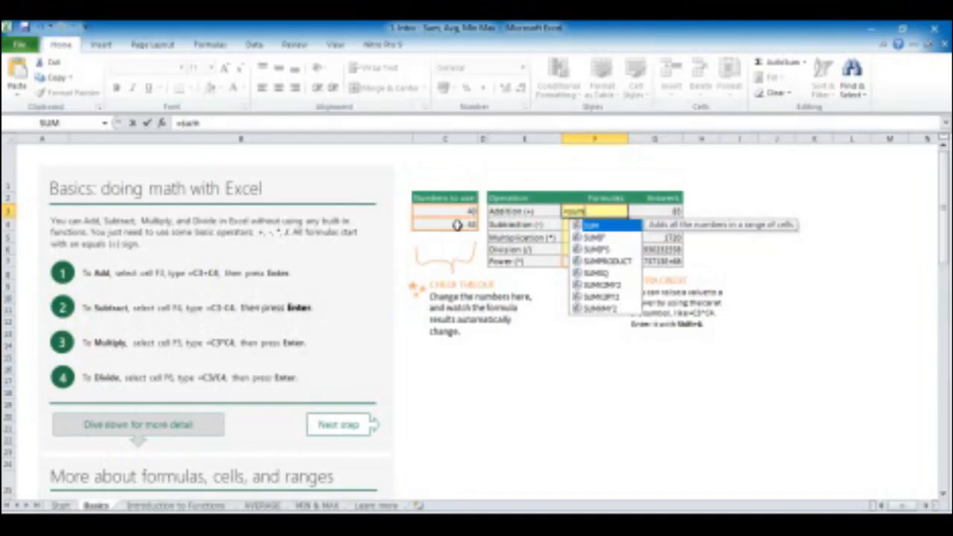
pyautogui.press('Down')
pyautogui.press('Down')
pyautogui.press('Down')
pyautogui.press('Down')
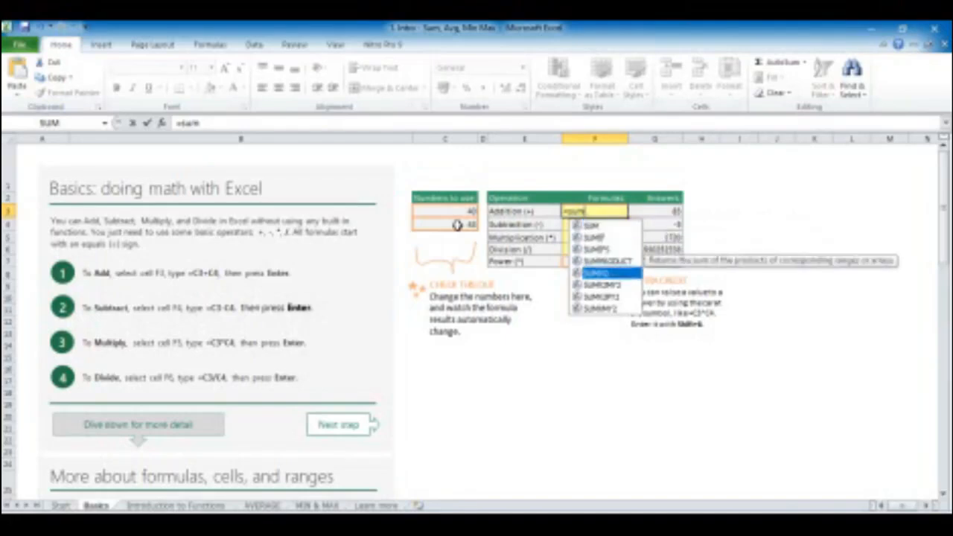
pyautogui.press('Up')
pyautogui.press('Up')
pyautogui.press('Up')
pyautogui.press('Up')
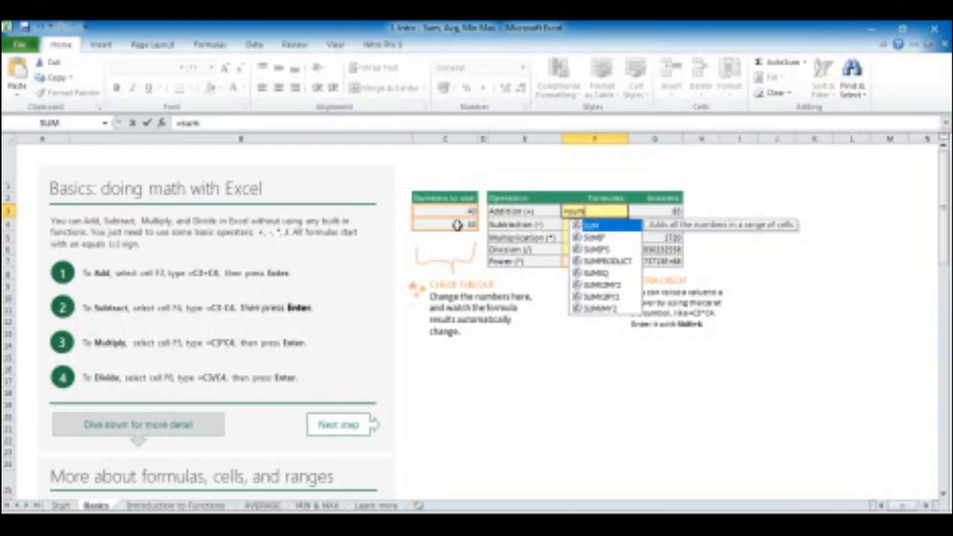
pyautogui.press('Down')
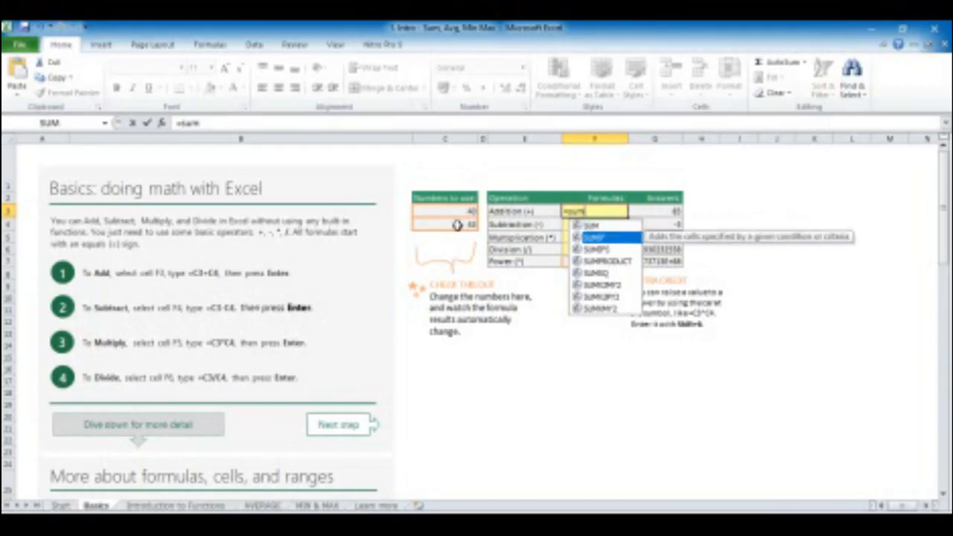
pyautogui.press('Down')
pyautogui.press('Down')
pyautogui.press('Down')
pyautogui.press('Down')
pyautogui.press('Up')
pyautogui.press('Up')
pyautogui.press('Up')
pyautogui.press('Up')
pyautogui.press('Up')
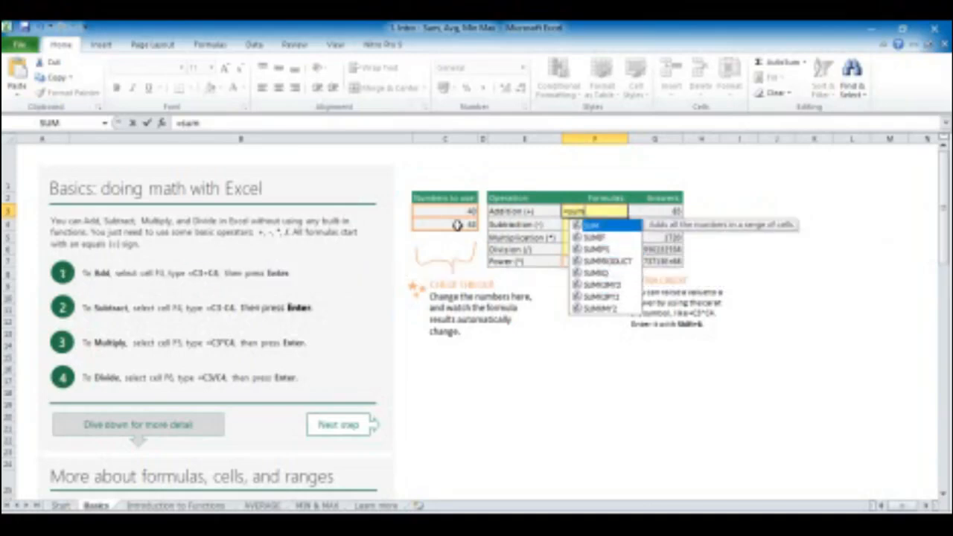
# - Complete the addition formula in F3 as =SUM(C3:C4) and check it in the cell
pyautogui.press('Tab')
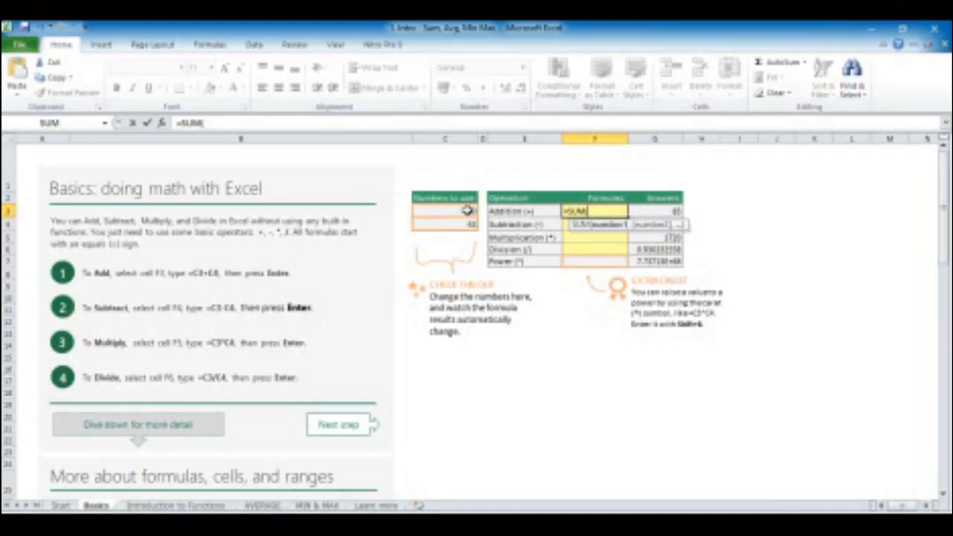
pyautogui.click(466, 211)
pyautogui.moveTo(466, 211); pyautogui.dragTo(467, 222)
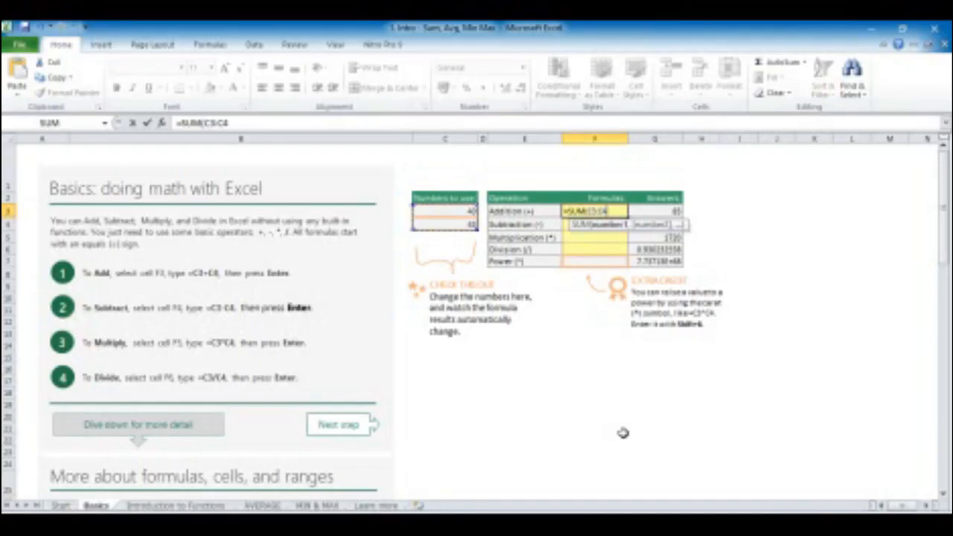
pyautogui.write(')')
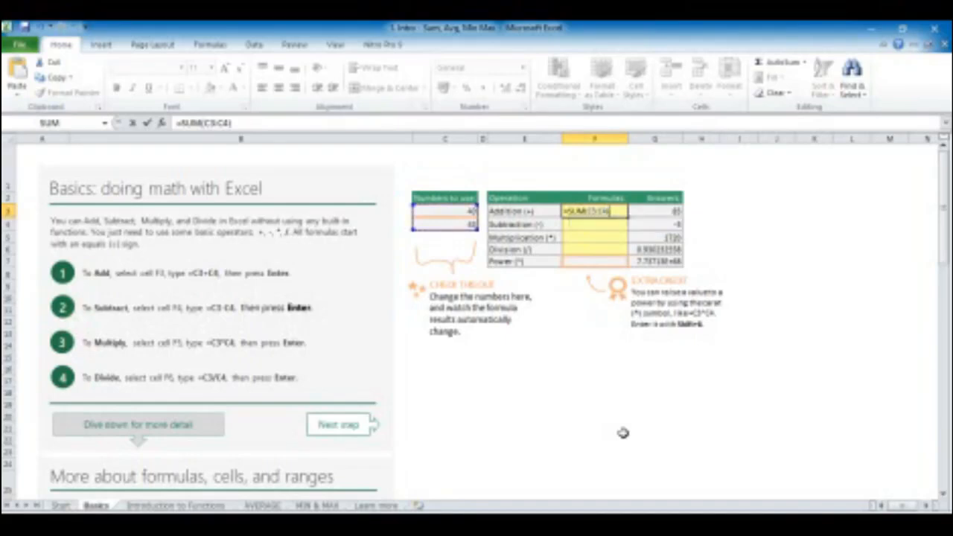
pyautogui.press('Return')
pyautogui.press('Return')
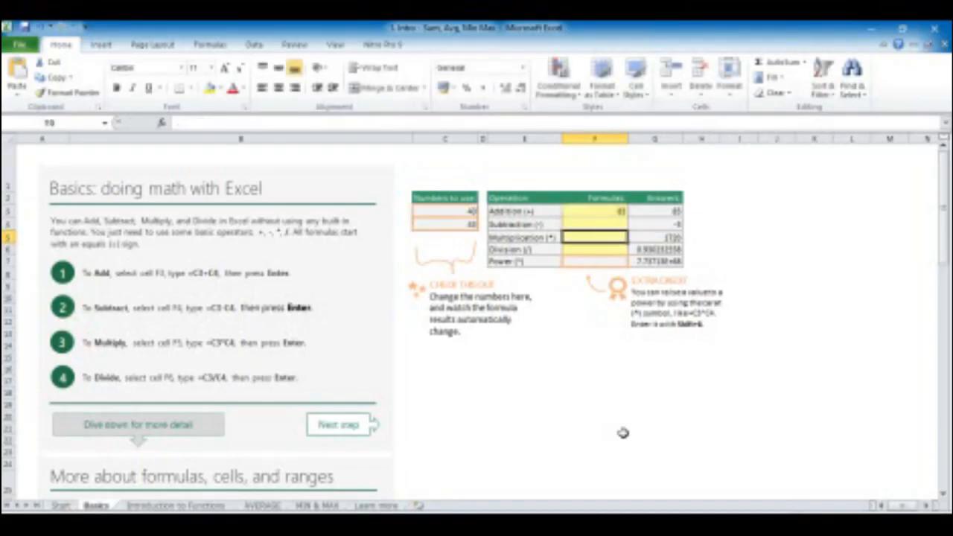
pyautogui.press('Up')
pyautogui.press('Up')
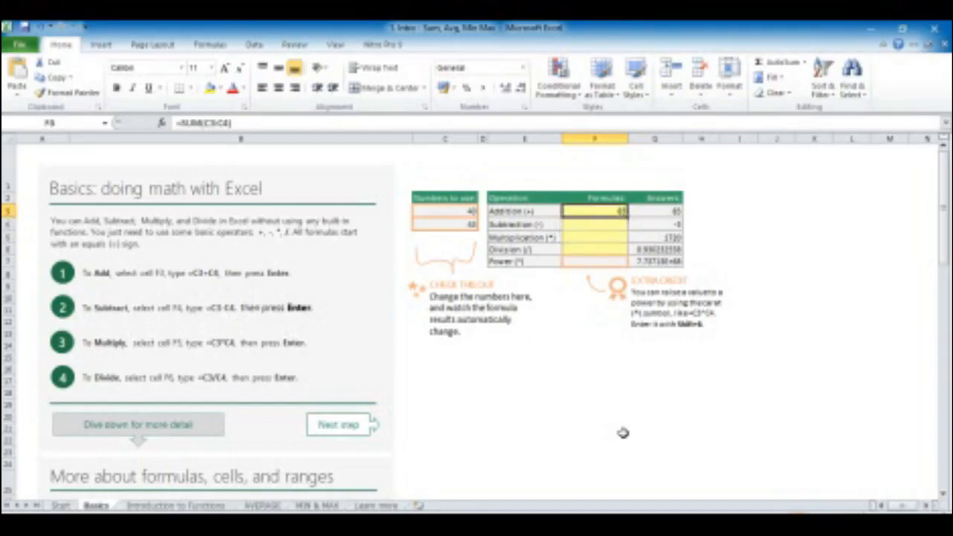
# - Go past the remaining operation rows to view the section "More about formulas, cells, and ranges"
pyautogui.press('Down')
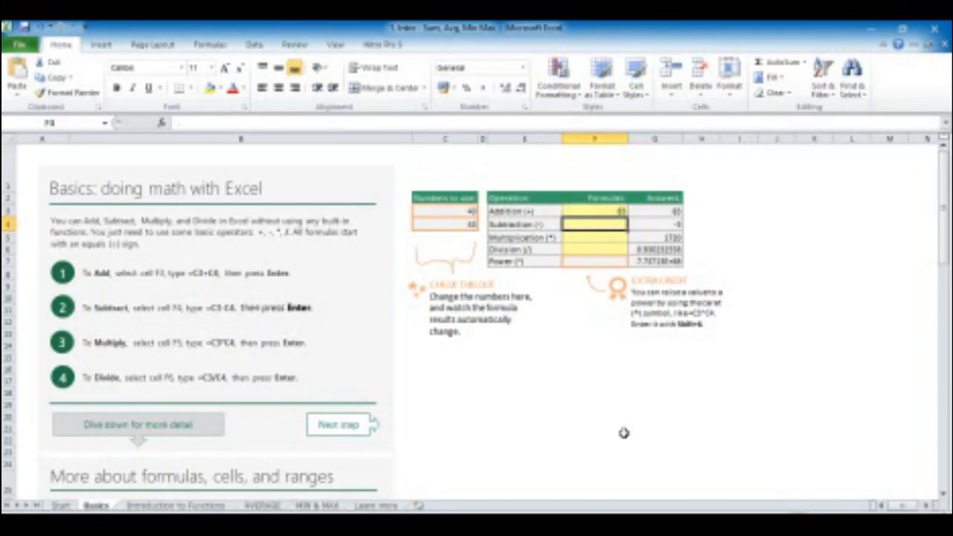
pyautogui.press('Down')
pyautogui.press('Down')
pyautogui.press('Down')
pyautogui.scroll(-8, 629, 402)
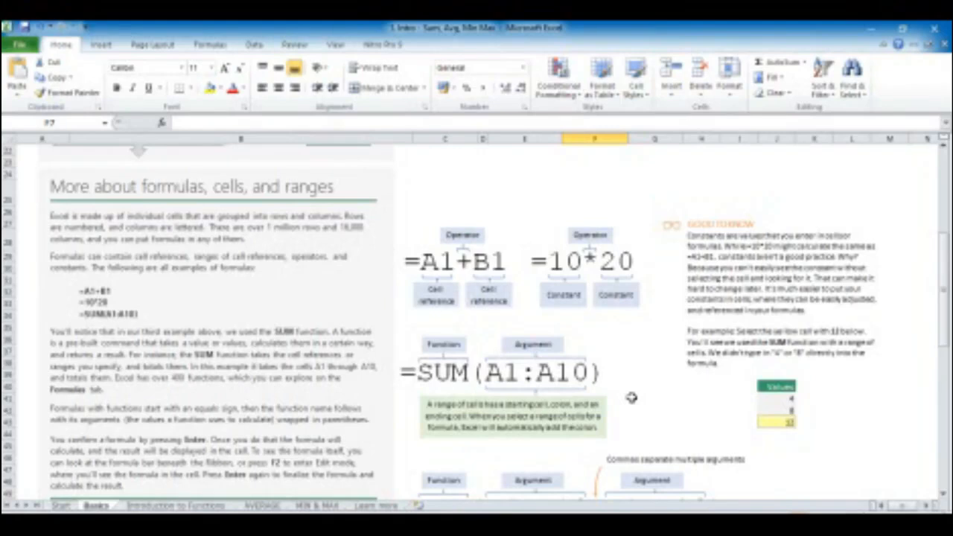
# - Read the notes on cell references, constants and function arguments, and continue to the Introduction to Functions sheet
pyautogui.click(631, 387)
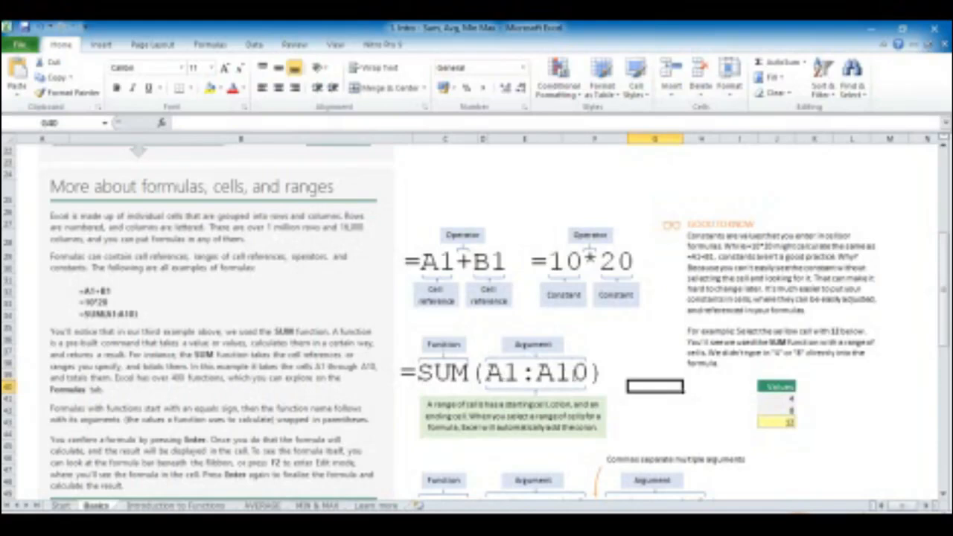
pyautogui.scroll(-1, 574, 371)
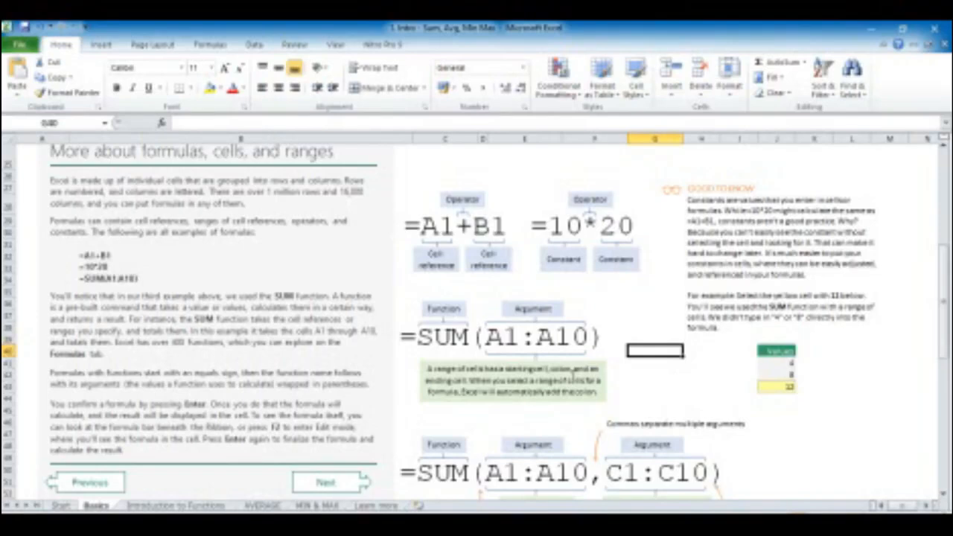
pyautogui.scroll(-3, 574, 376)
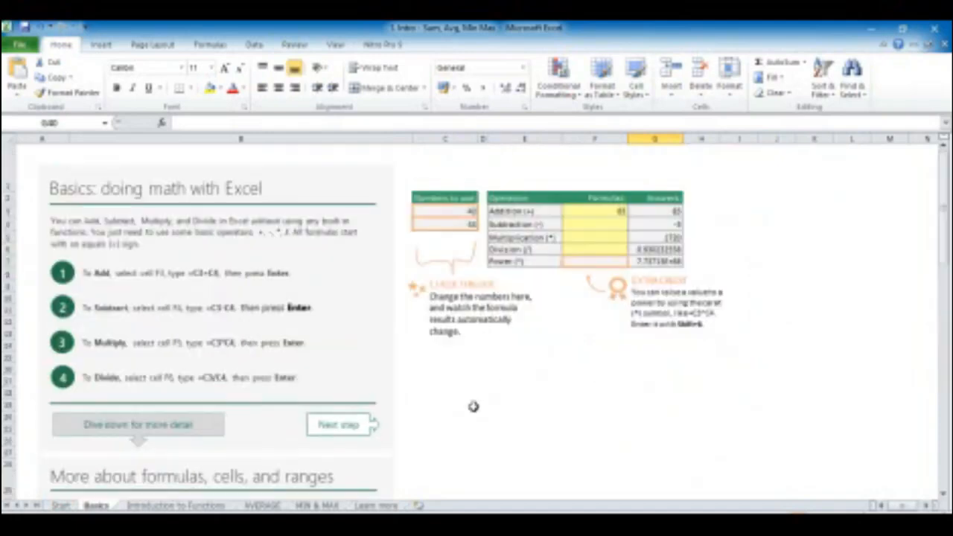
pyautogui.click(341, 422)
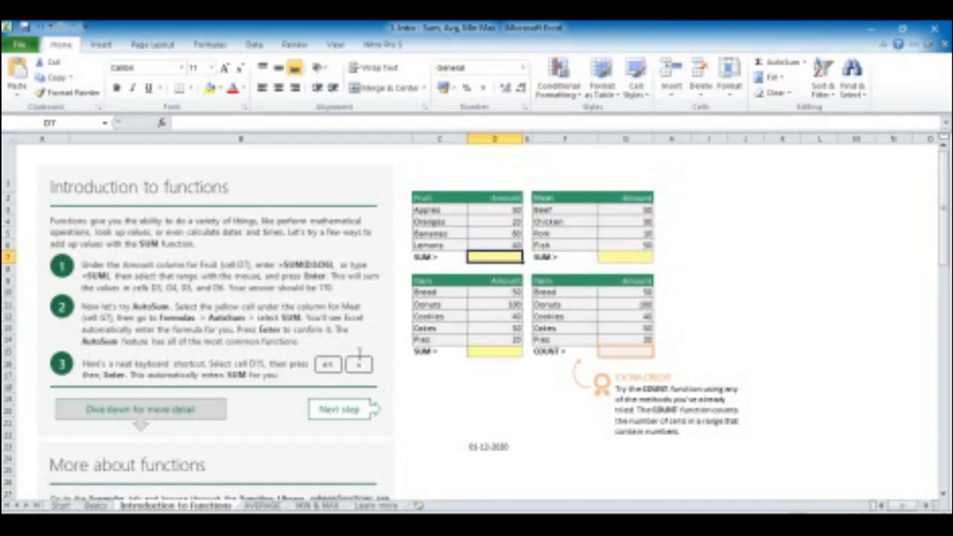
# - Total the Fruit amounts in D7 with the formula =SUM(D3:D6)
pyautogui.moveTo(516, 211); pyautogui.dragTo(514, 244)
pyautogui.click(503, 260)
pyautogui.write('=')
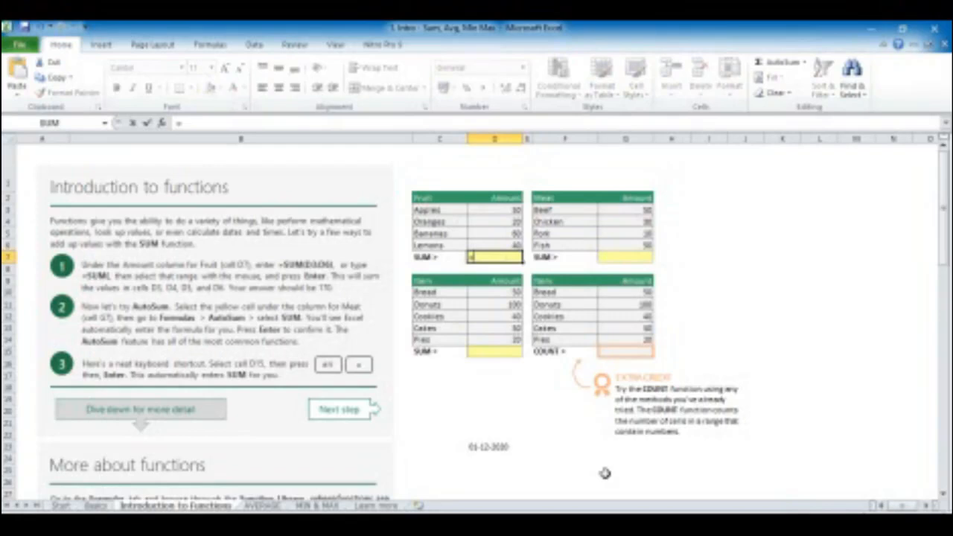
pyautogui.write('sum(')
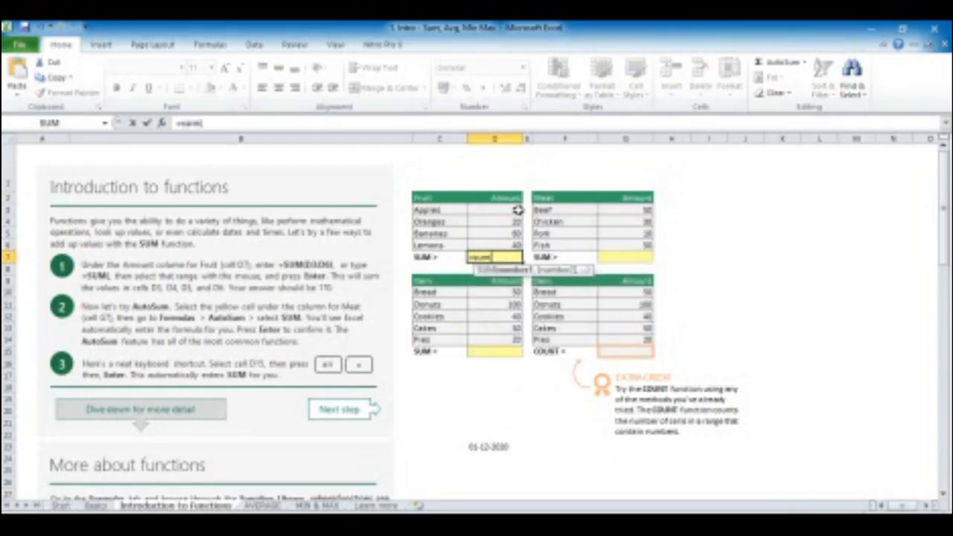
pyautogui.moveTo(504, 209); pyautogui.dragTo(502, 245)
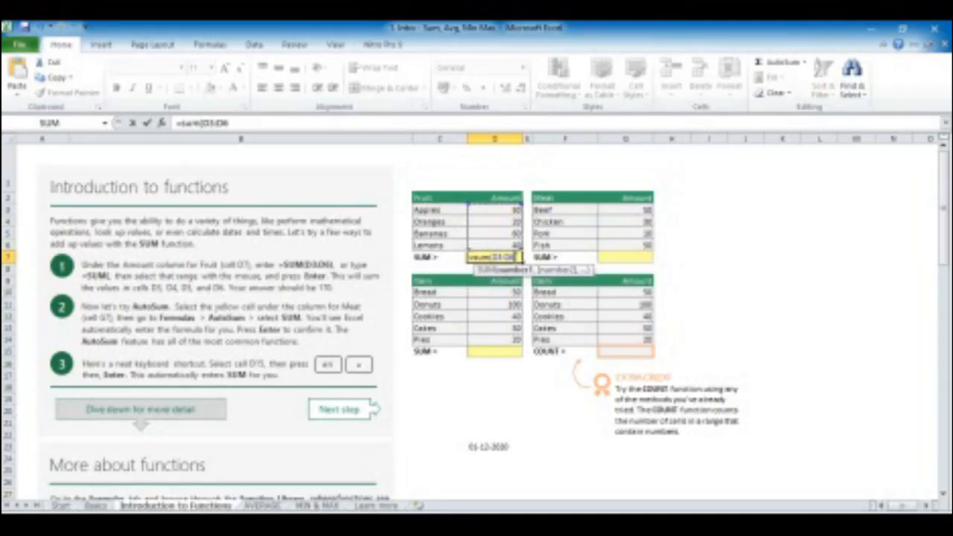
pyautogui.write(')')
pyautogui.press('Return')
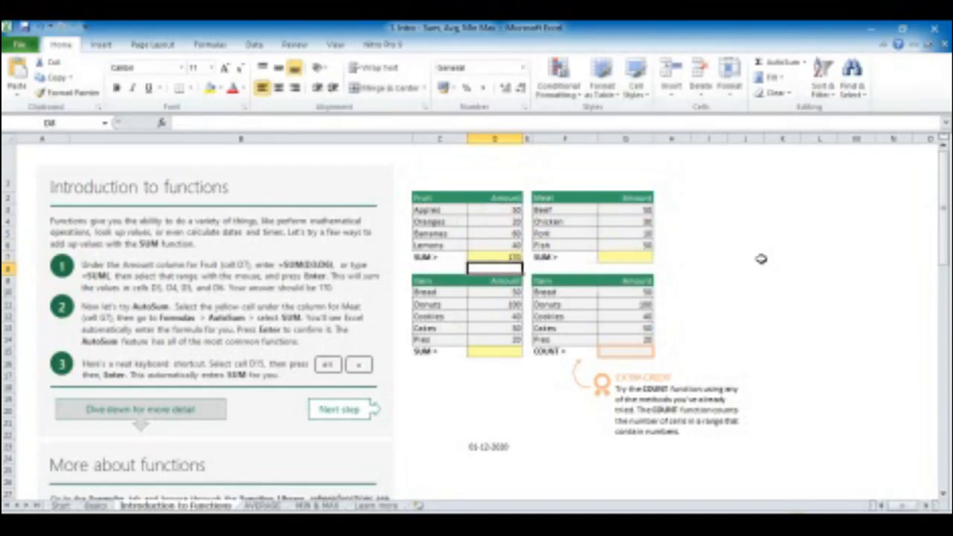
# - Total the Meat amounts in G7 using the AutoSum Sum function over G3:G6
pyautogui.click(642, 254)
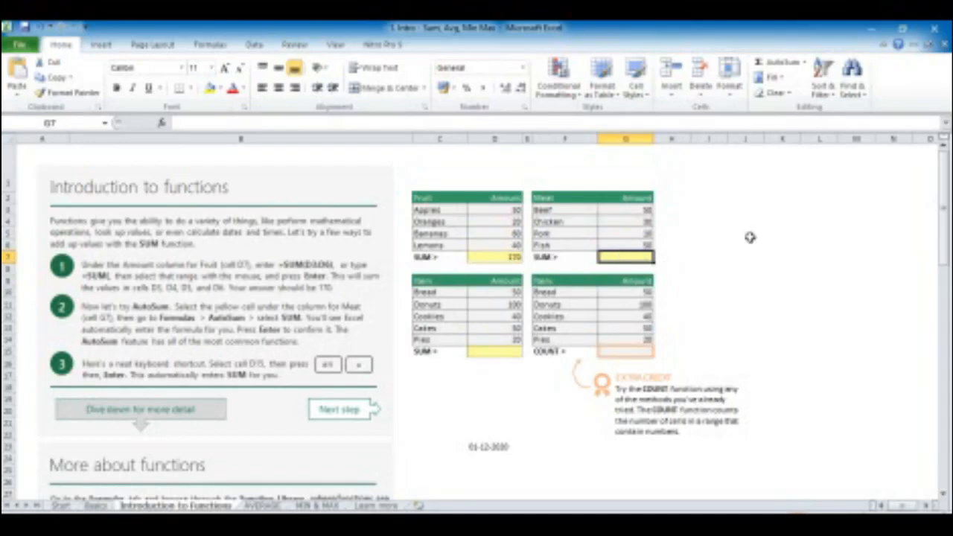
pyautogui.click(805, 63)
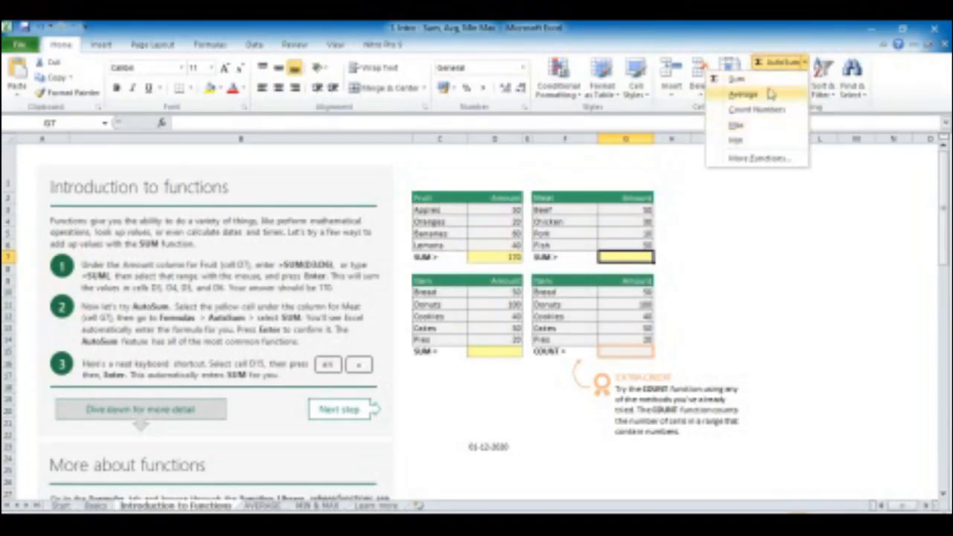
pyautogui.click(736, 79)
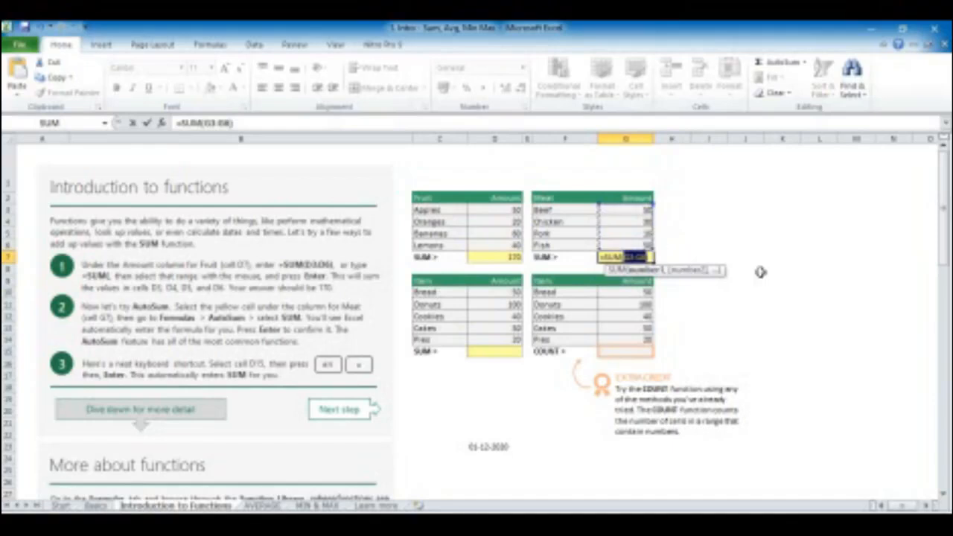
pyautogui.press('Return')
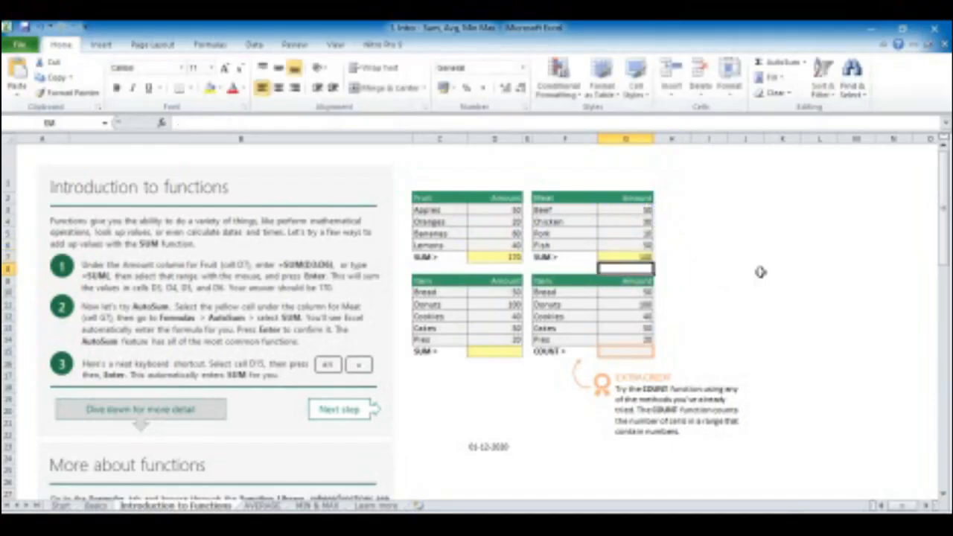
# - Insert an automatic SUM of D10:D14 in D15 to total the Item amounts
pyautogui.click(483, 351)
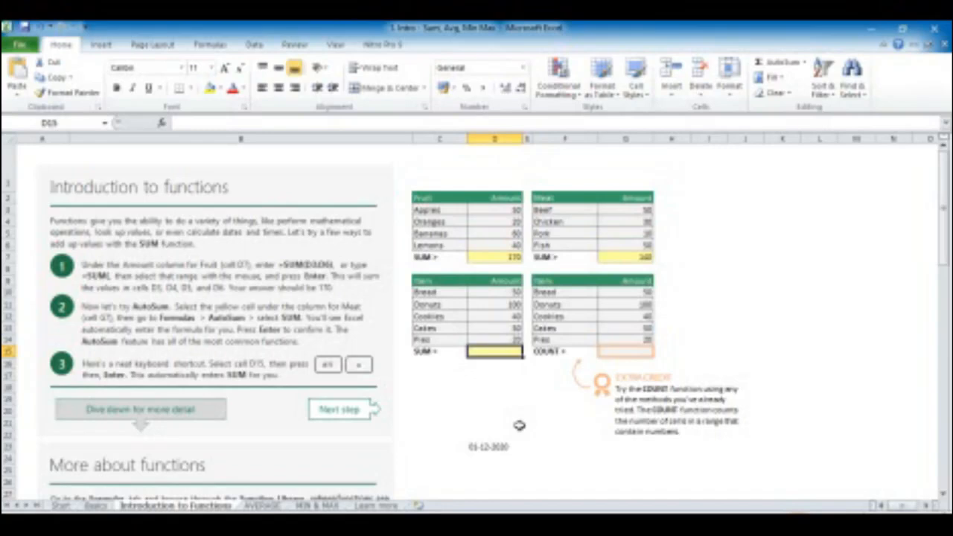
pyautogui.hotkey('alt', '=')
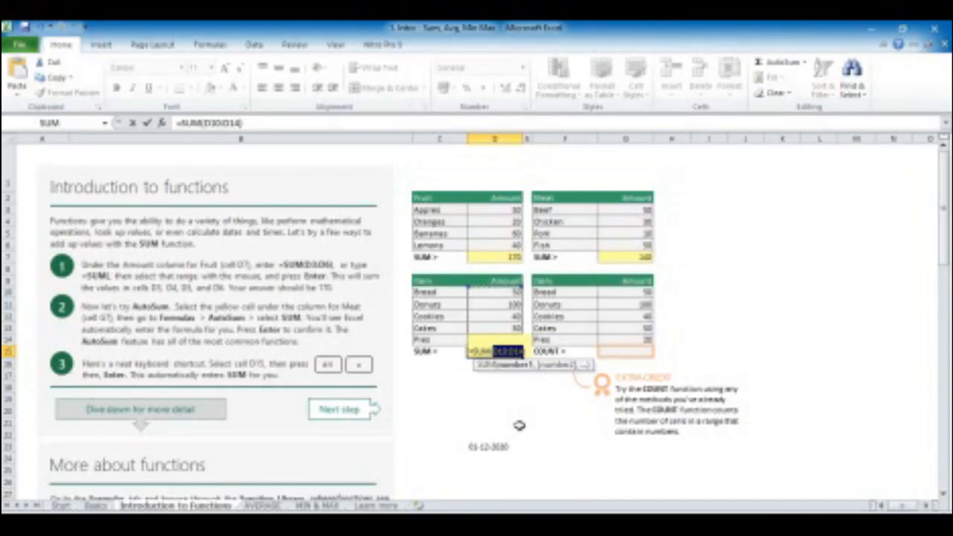
pyautogui.press('Return')
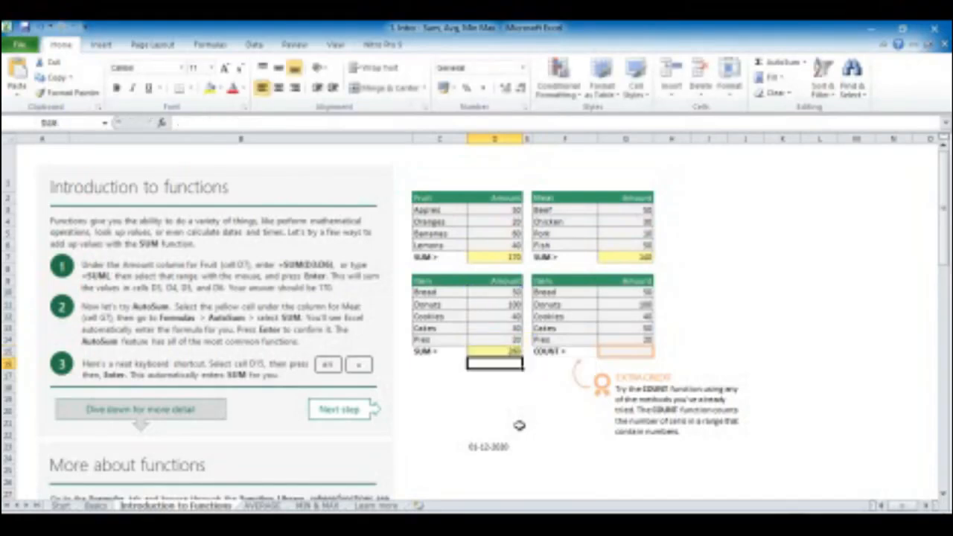
# - Count the numeric Item amounts in G15 with the formula =COUNT(G10:G14)
pyautogui.press('Up')
pyautogui.press('Right')
pyautogui.press('Right')
pyautogui.press('Right')
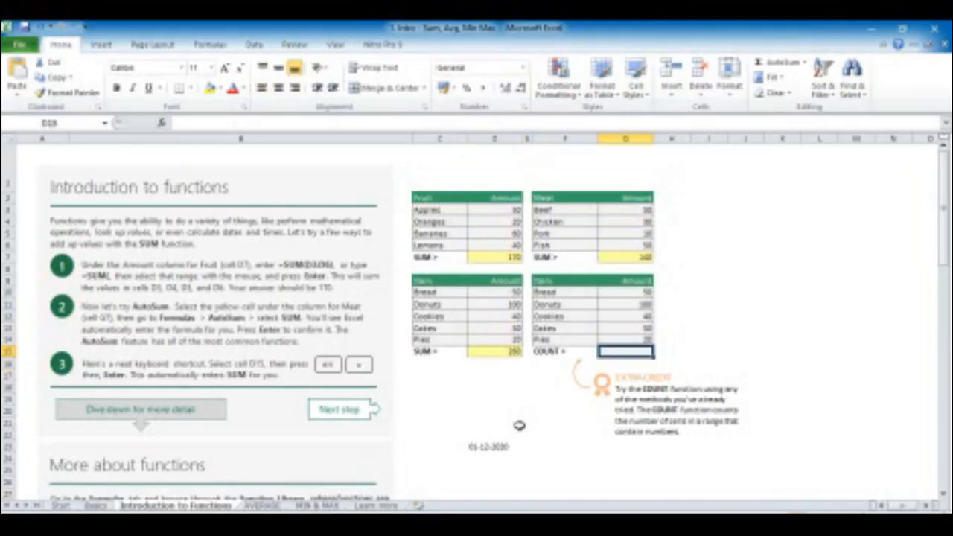
pyautogui.write('=count')
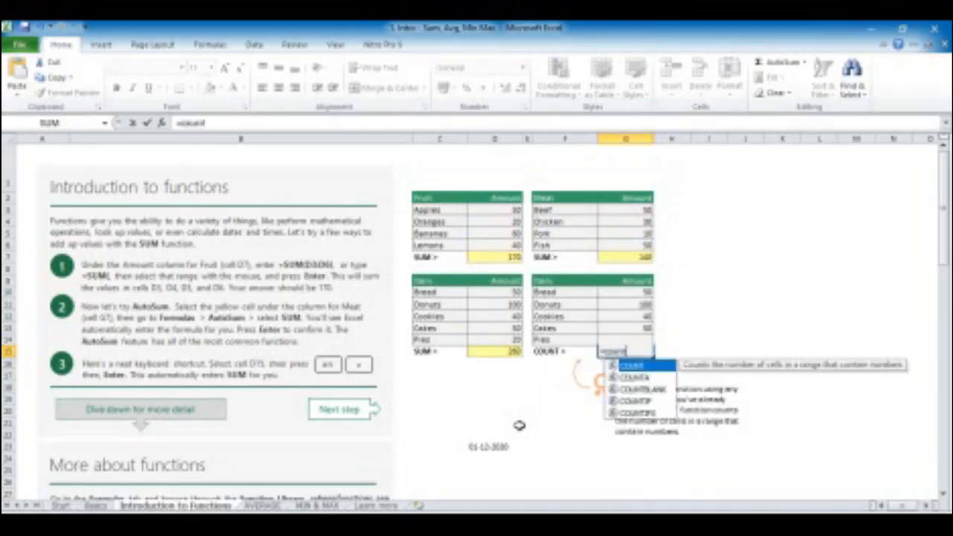
pyautogui.write('(')
pyautogui.moveTo(638, 291); pyautogui.dragTo(640, 340)
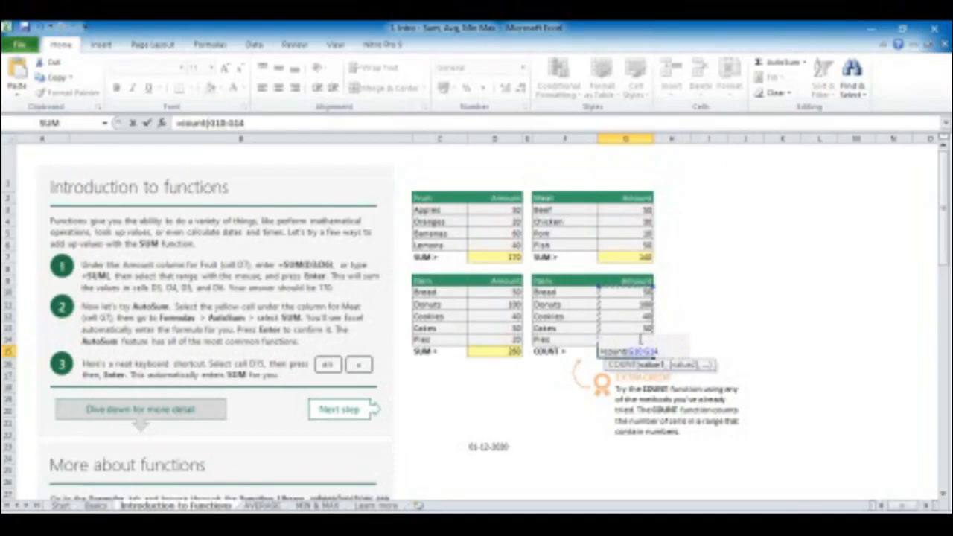
pyautogui.write(')')
pyautogui.press('Return')
# - Clear the Cookies and Donuts amounts in G12 and G11 within the counted range
pyautogui.click(639, 339)
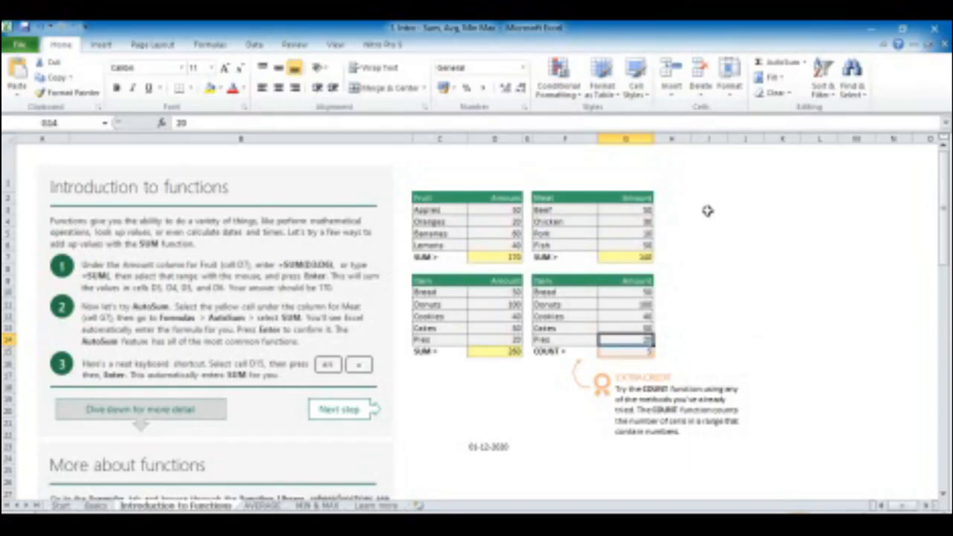
pyautogui.moveTo(640, 292); pyautogui.dragTo(638, 335)
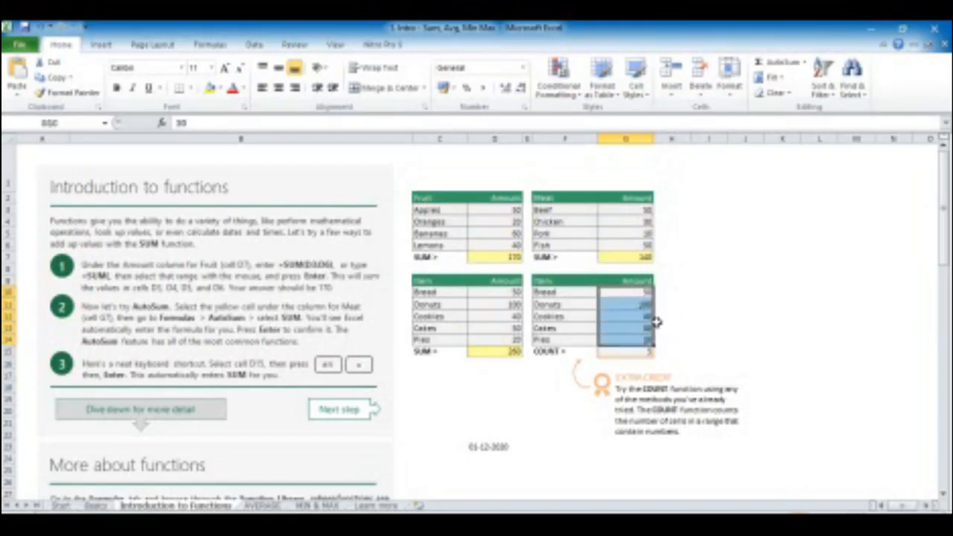
pyautogui.click(642, 316)
pyautogui.press('Delete')
pyautogui.press('Up')
pyautogui.press('Delete')
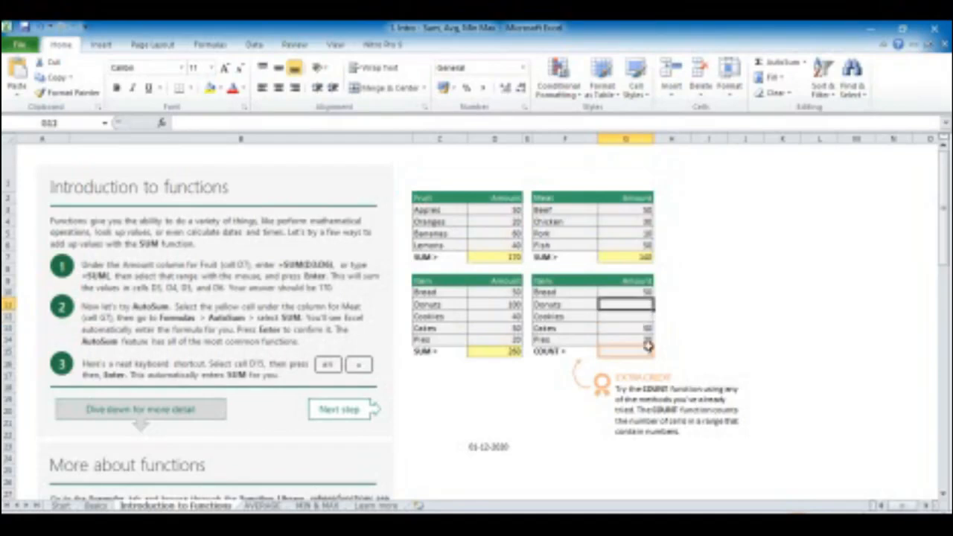
# - Check which range the COUNT formula in G15 refers to
pyautogui.click(646, 349)
pyautogui.press('F2')
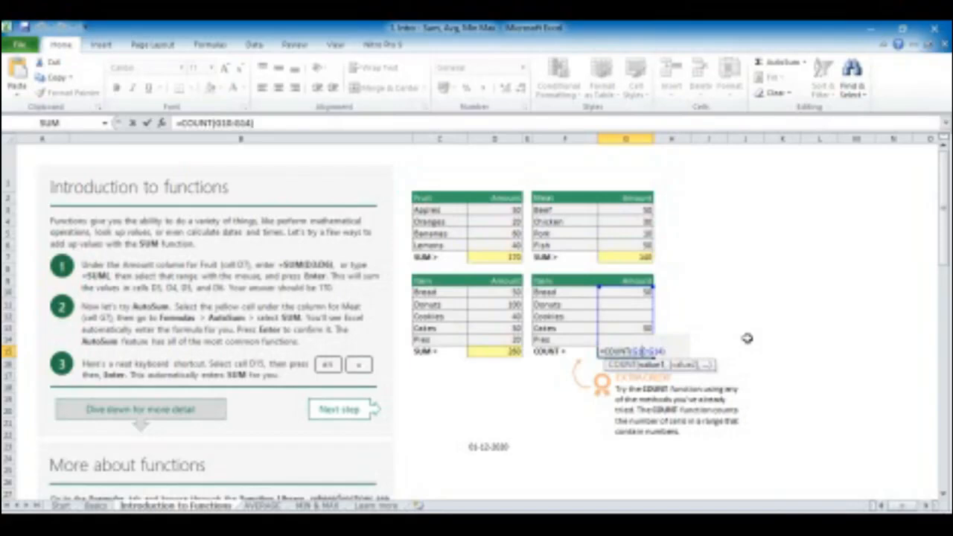
pyautogui.press('Return')
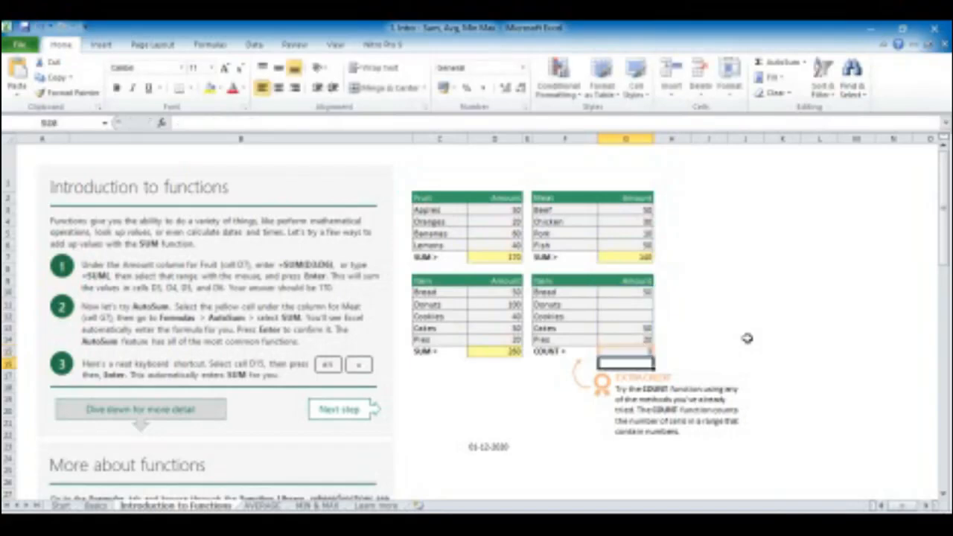
# - Look over the "More about functions" section below the practice tables
pyautogui.scroll(-6, 356, 335)
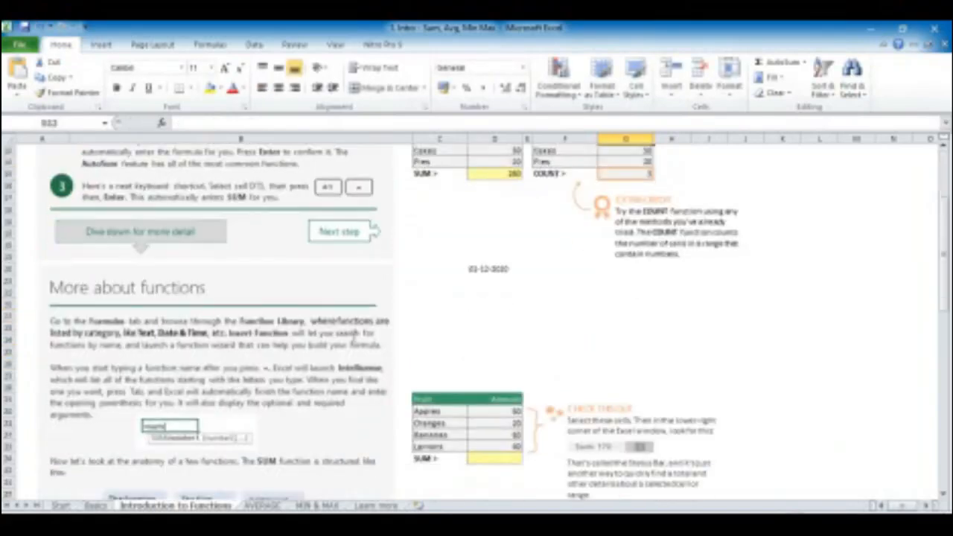
pyautogui.scroll(-1, 356, 335)
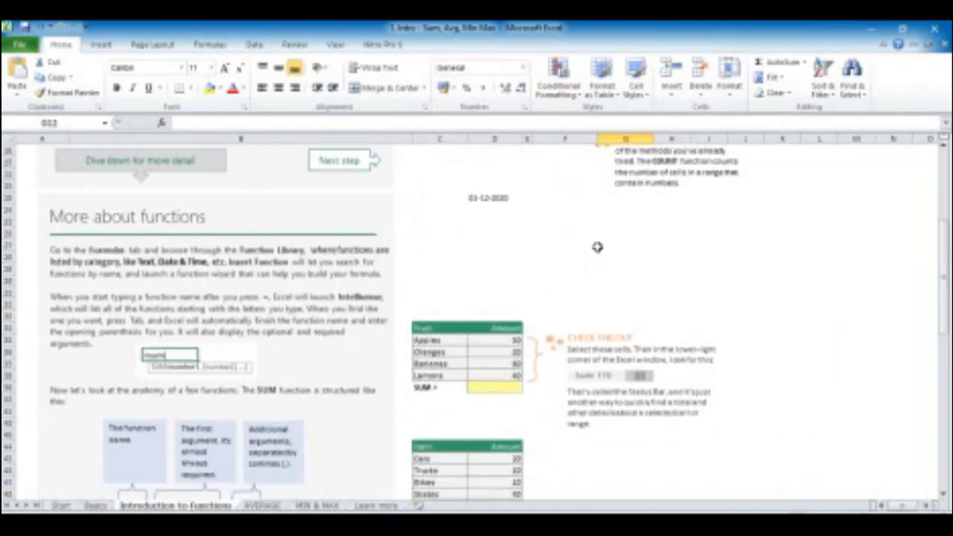
pyautogui.scroll(7, 597, 247)
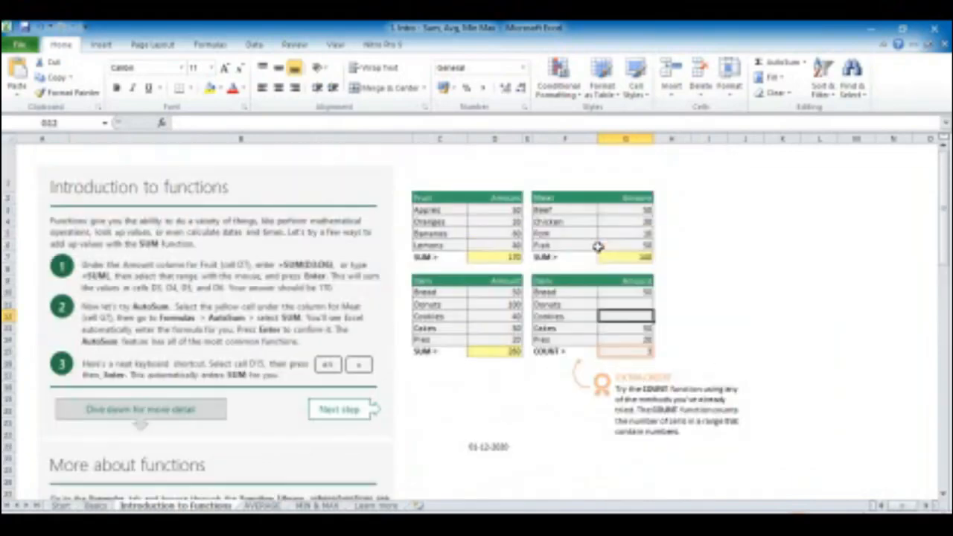
# - On the AVERAGE sheet, clear the Fruit average in D7 and inspect the formula in G15
pyautogui.click(356, 416)
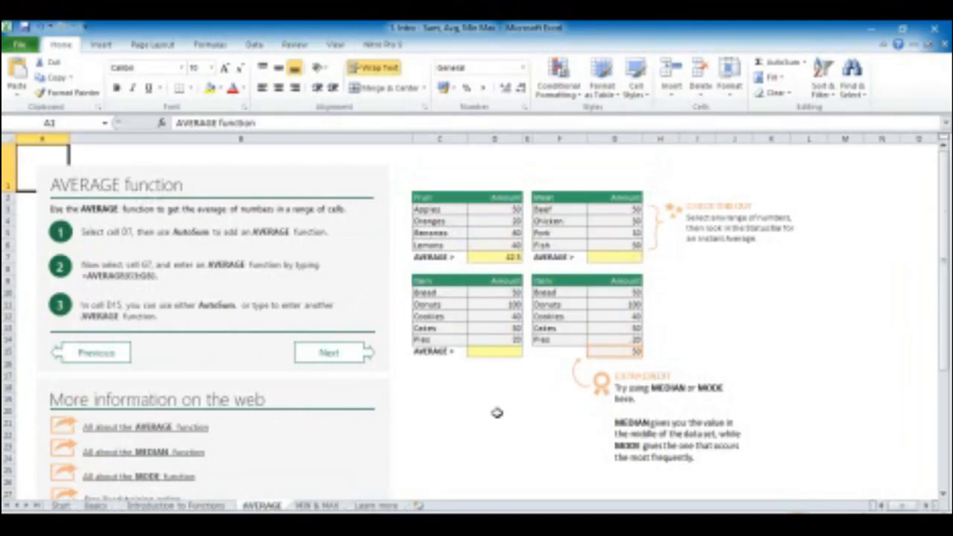
pyautogui.click(495, 256)
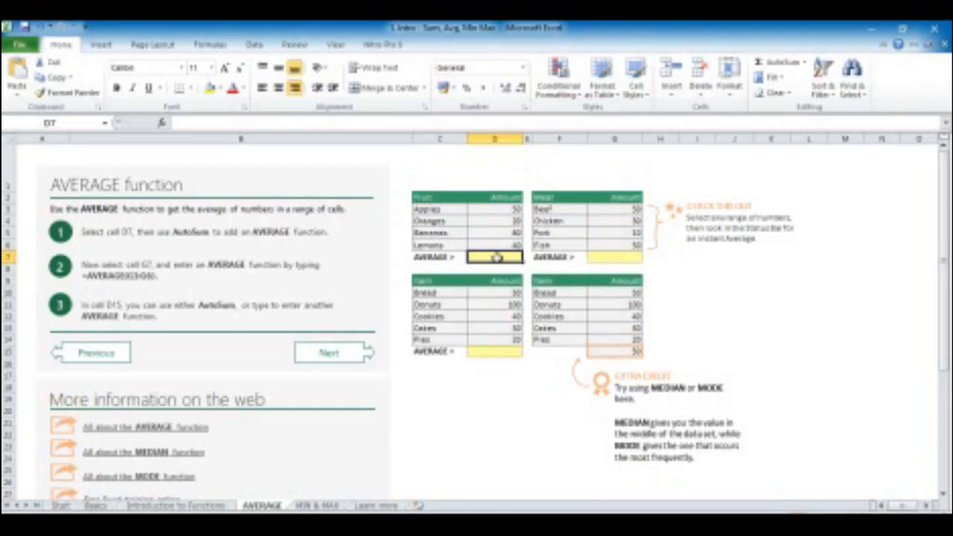
pyautogui.click(624, 350)
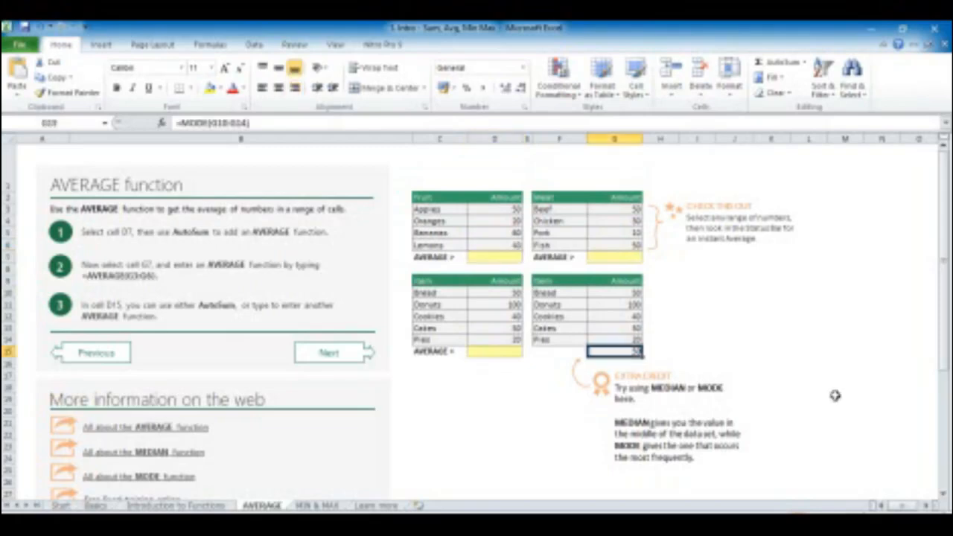
# - On the MIN & MAX sheet, find the smallest Fruit amount in D7 with =MIN(D3:D6)
pyautogui.hotkey('ctrl', 'pagedown')
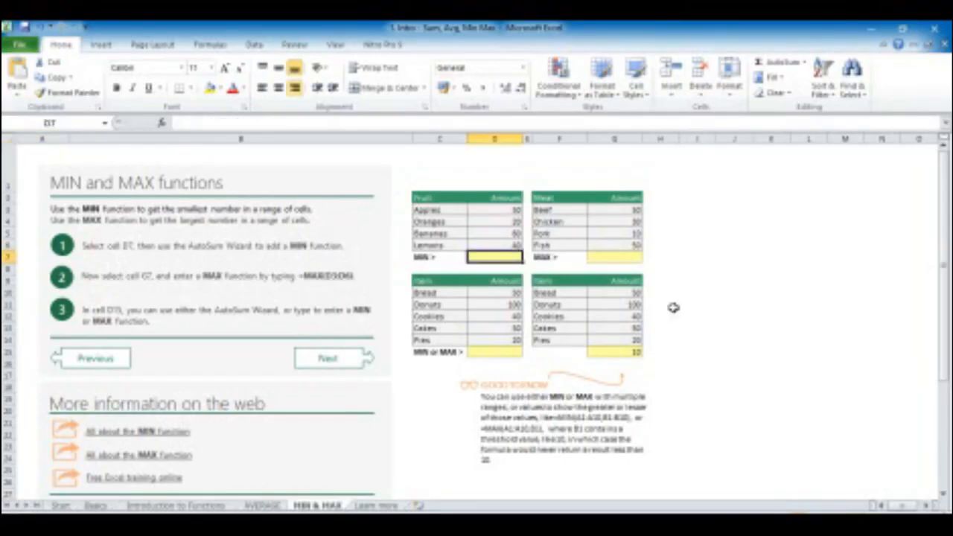
pyautogui.write('=')
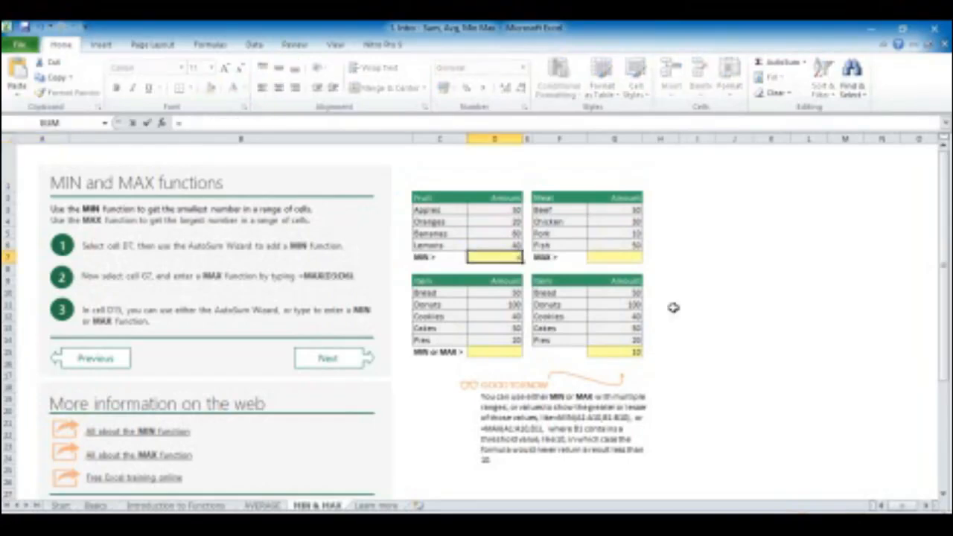
pyautogui.write('MIN(')
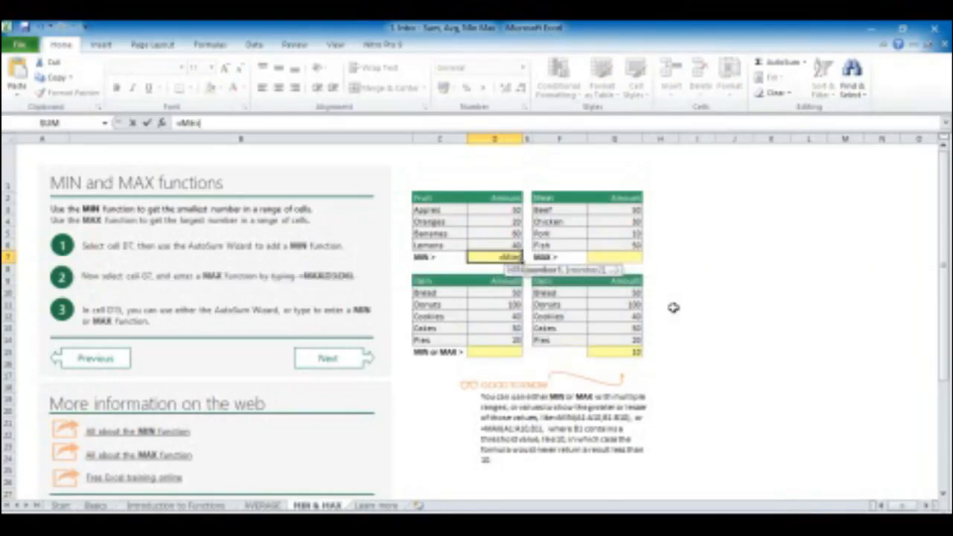
pyautogui.moveTo(505, 209); pyautogui.dragTo(509, 244)
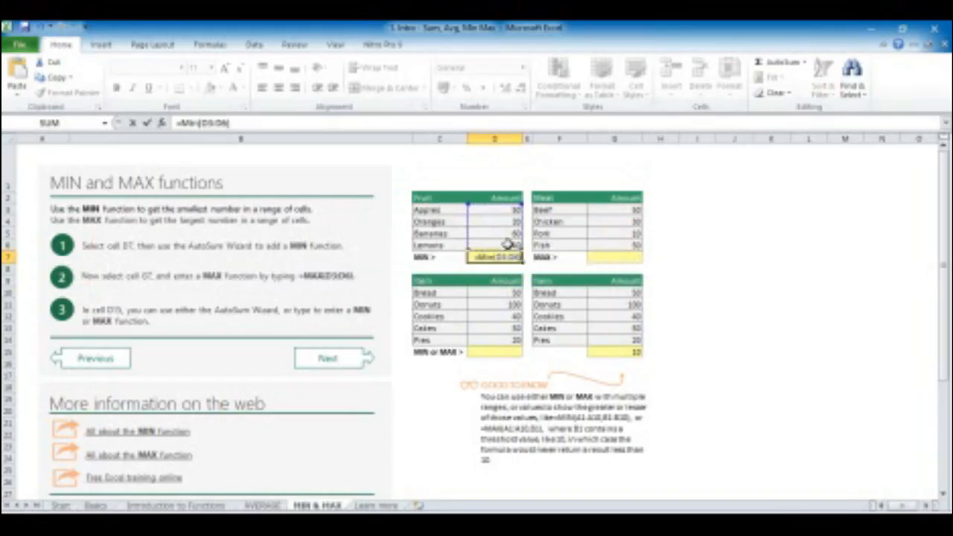
pyautogui.press('Return')
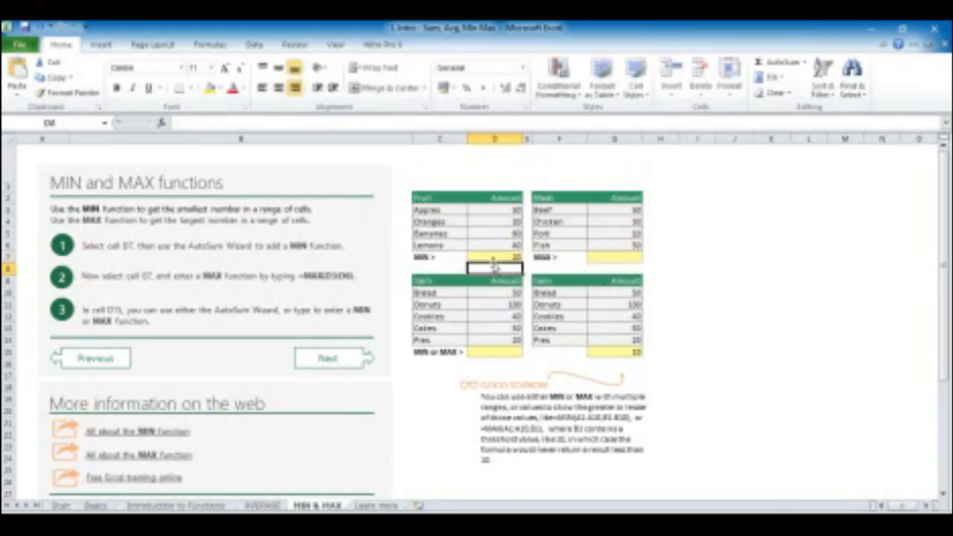
# - Compare the MIN formula in D7 with the Fruit amounts in D3:D6, and go on to the Learn more sheet
pyautogui.click(495, 257)
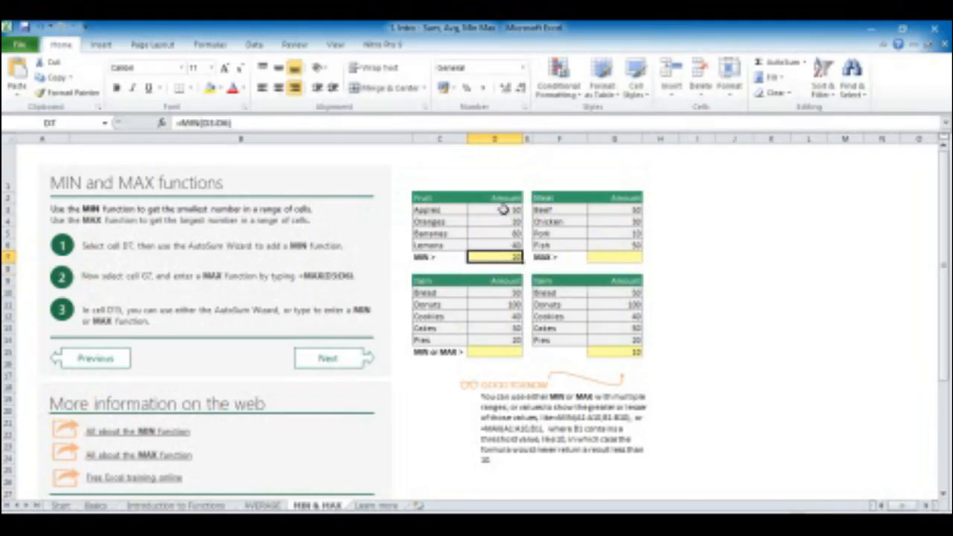
pyautogui.moveTo(505, 210); pyautogui.dragTo(512, 240)
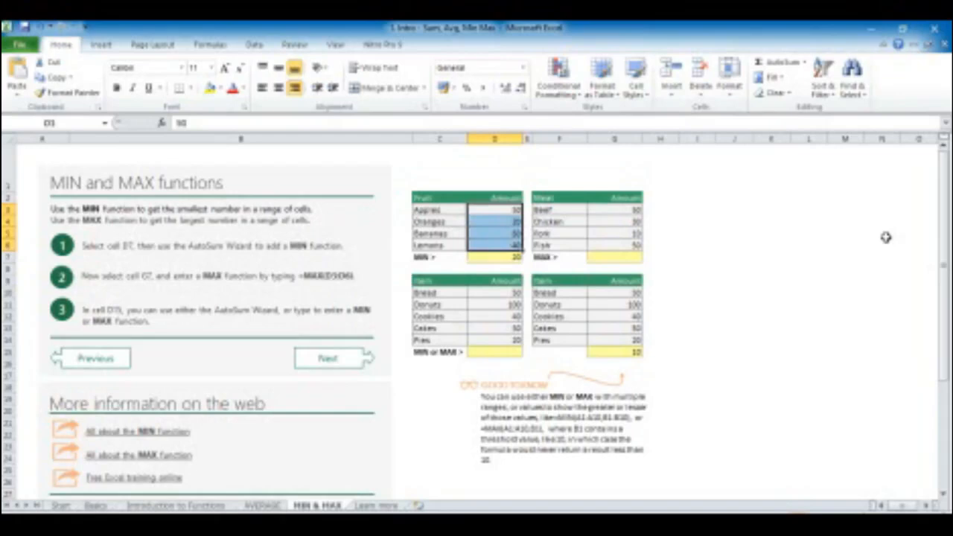
pyautogui.click(514, 257)
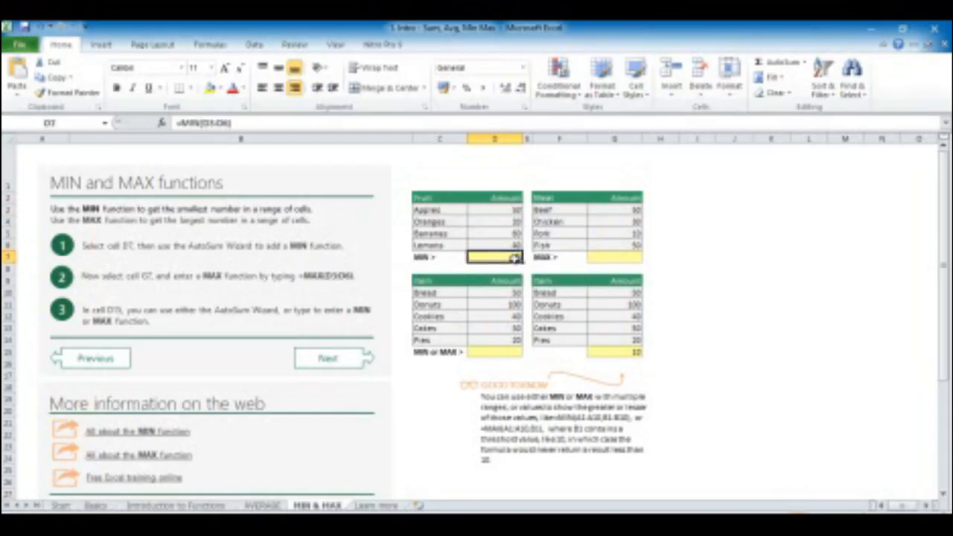
pyautogui.scroll(-2, 548, 297)
pyautogui.hotkey('ctrl', 'pagedown')
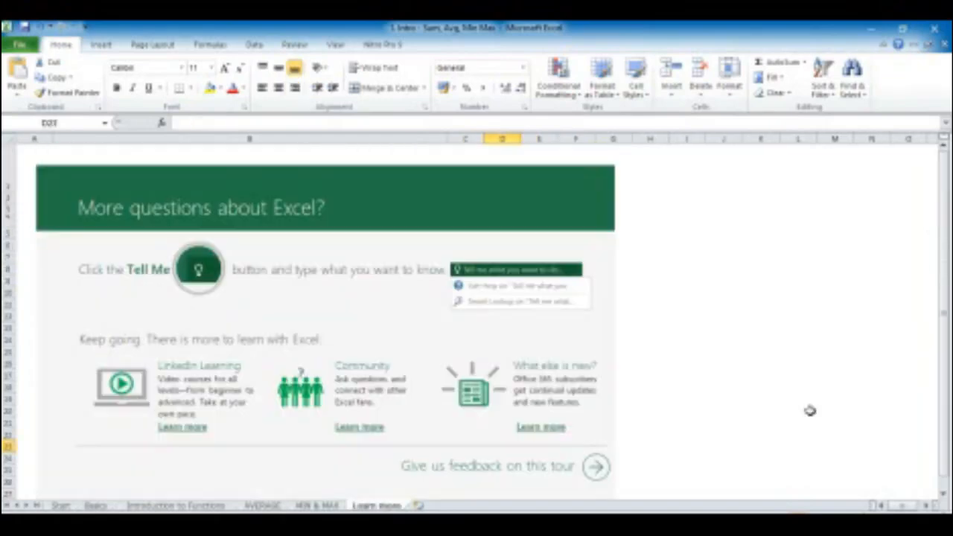